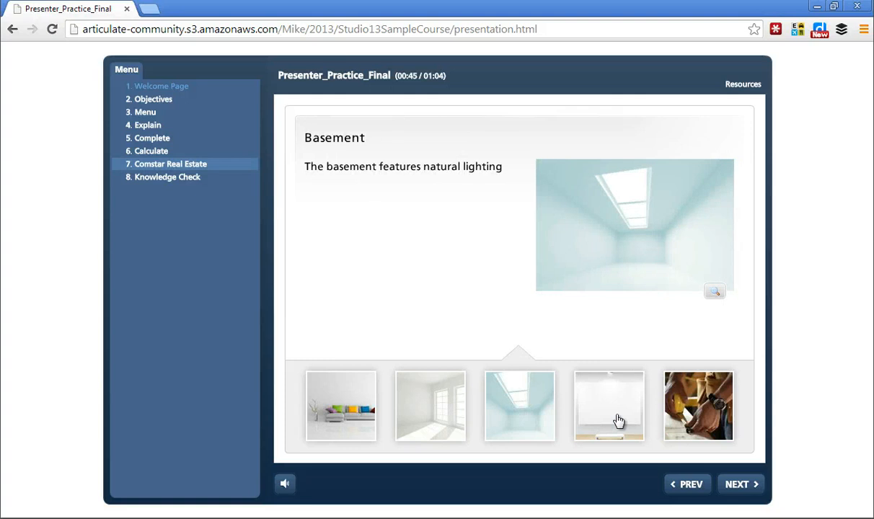
Step: Browse the published sample course, viewing the last two Comstar Real Estate panels and the Form 501 document on the Complete slide
left_click(616, 420)
left_click(717, 419)
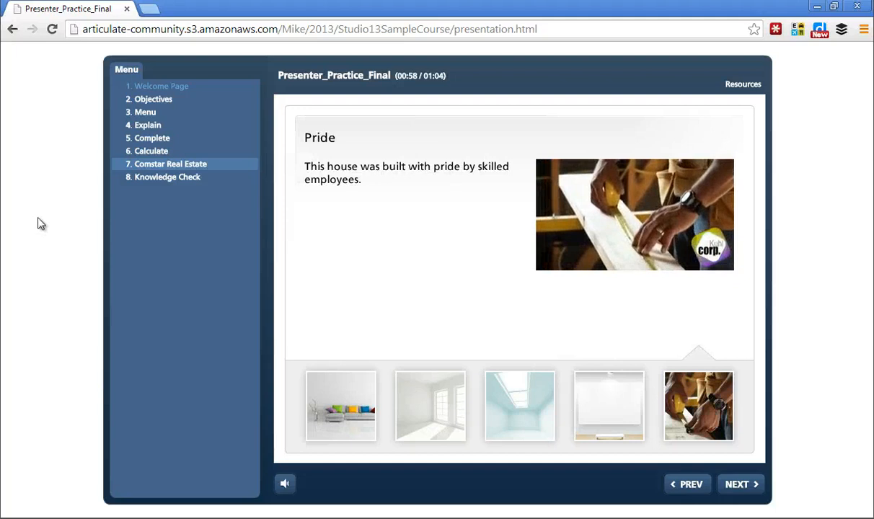
left_click(148, 139)
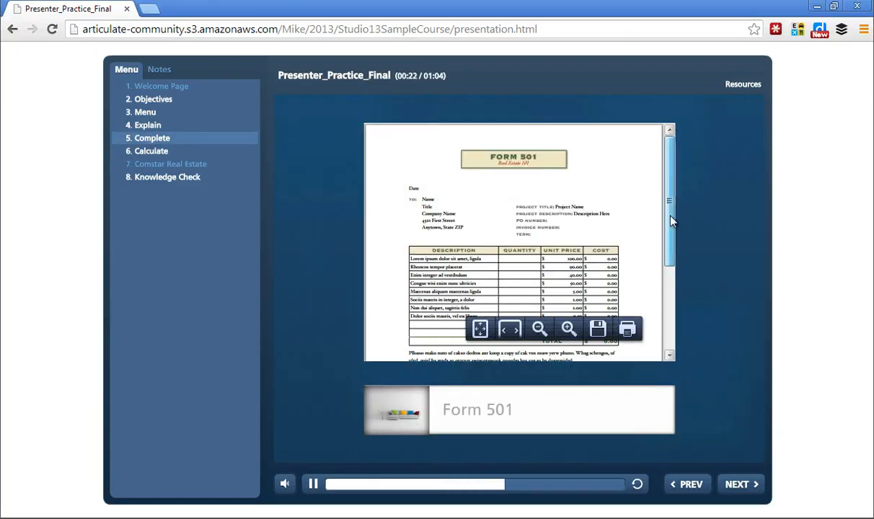
left_click_drag(673, 219, 671, 163)
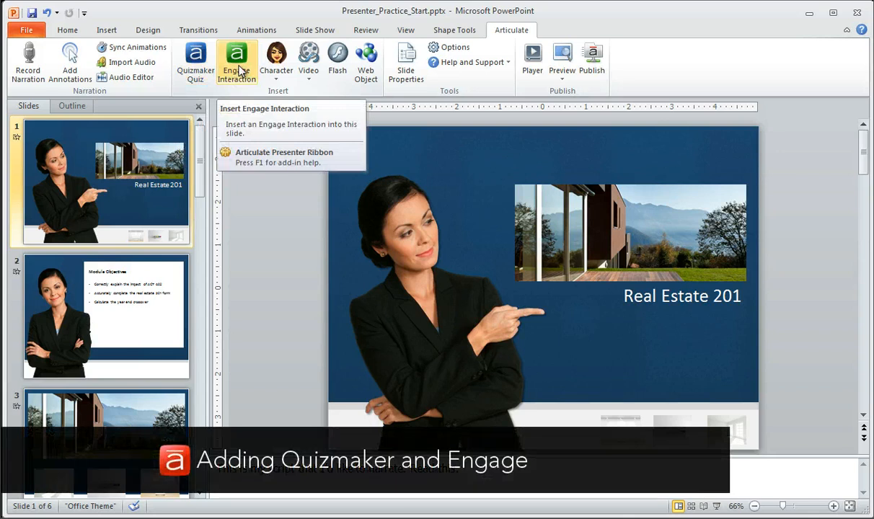
Step: Add the existing Quizmaker quiz Quizmaker_final from the Presenter_Practice_Files folder to the presentation
left_click(193, 58)
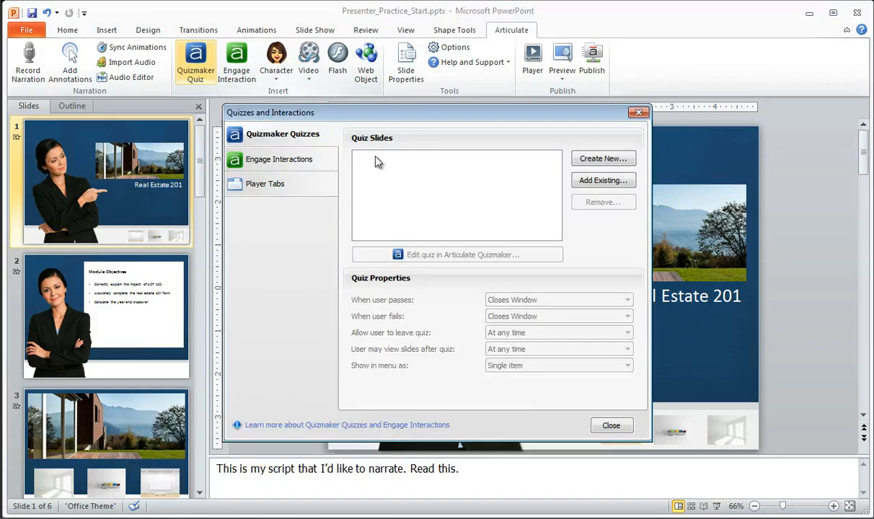
left_click_drag(353, 112, 366, 82)
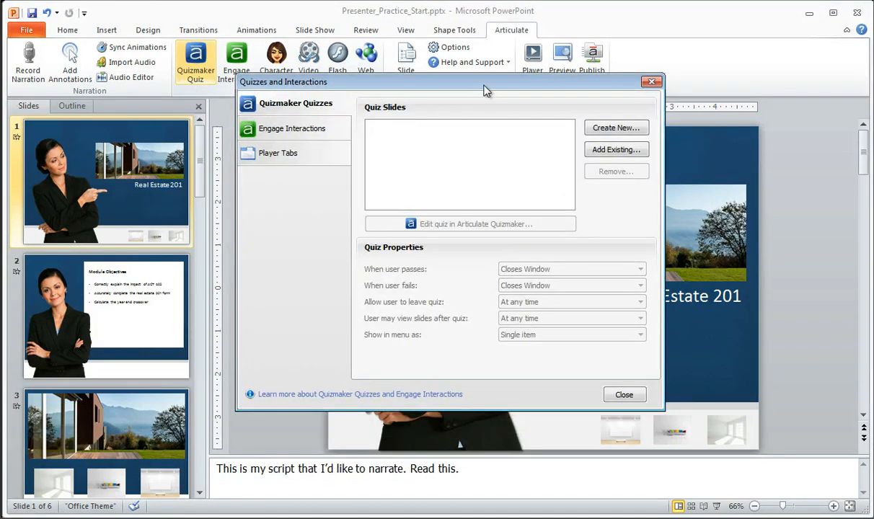
left_click(319, 134)
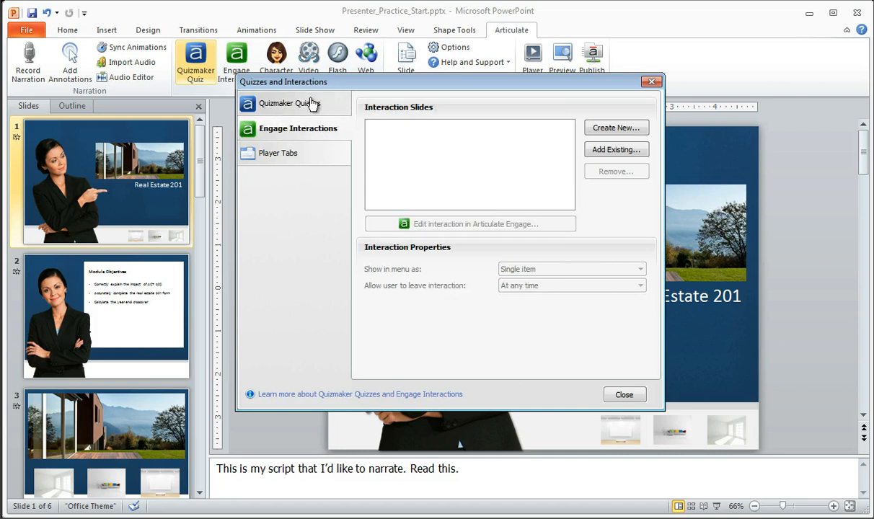
left_click(311, 104)
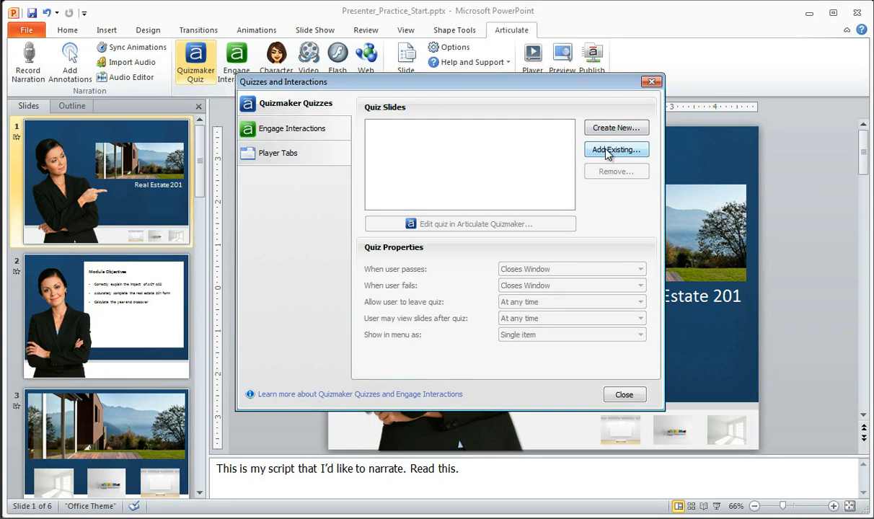
left_click(610, 150)
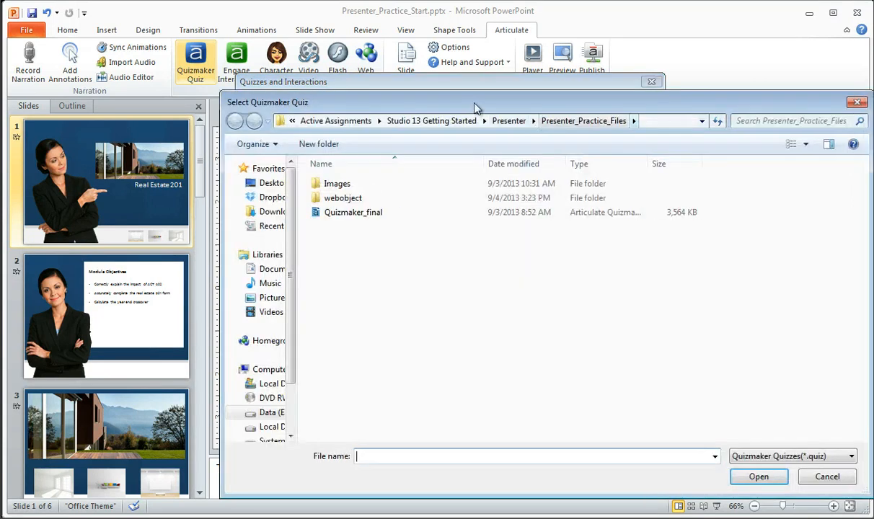
left_click_drag(474, 108, 384, 77)
left_click(245, 186)
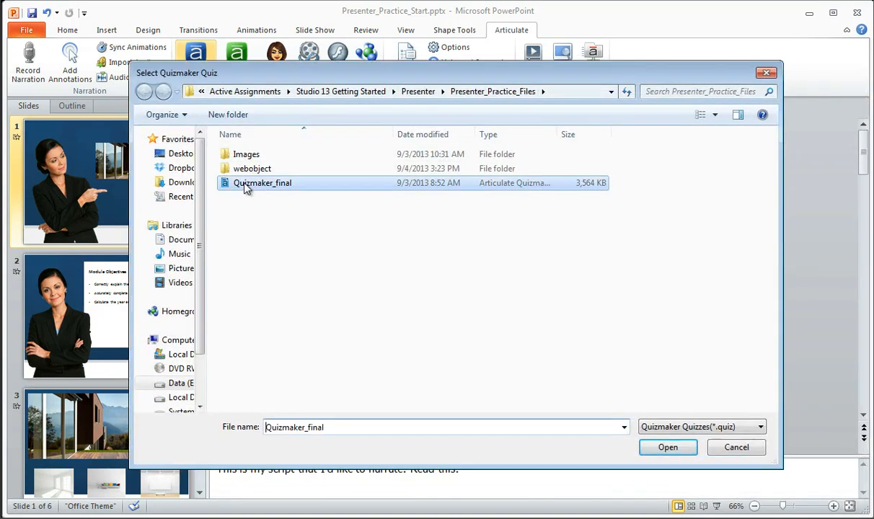
left_click(669, 448)
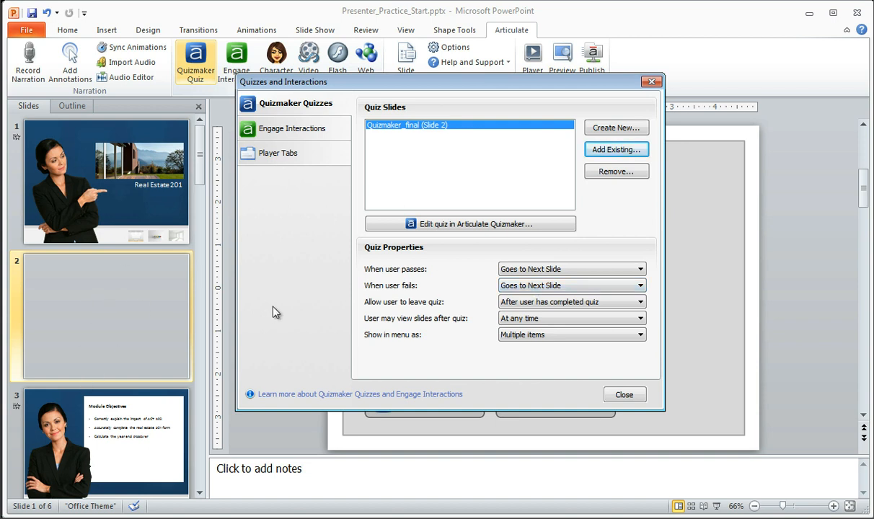
Step: Review the destinations offered when a user fails the quiz, and set the quiz to show in the menu as a single item
left_click(530, 285)
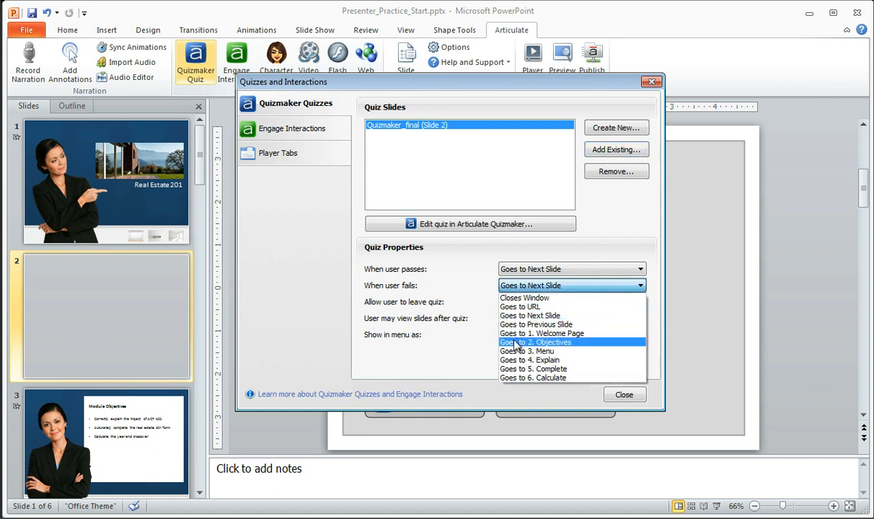
left_click(458, 262)
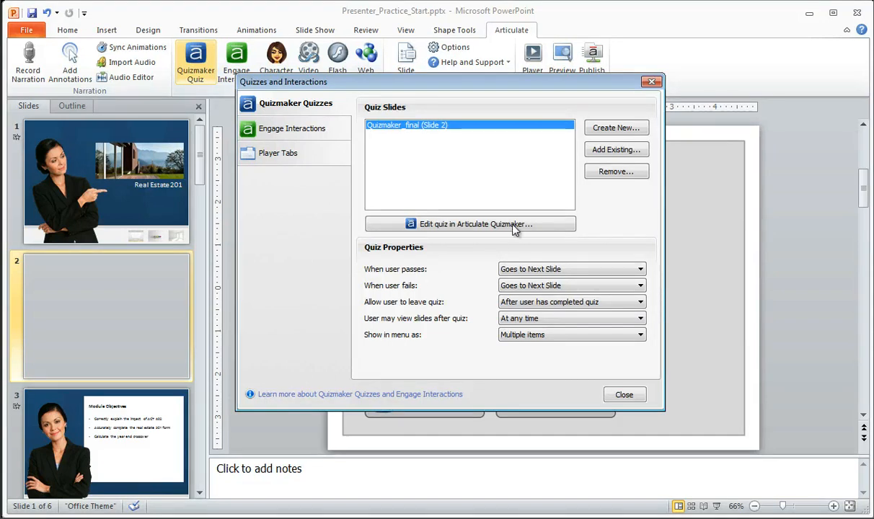
left_click(509, 335)
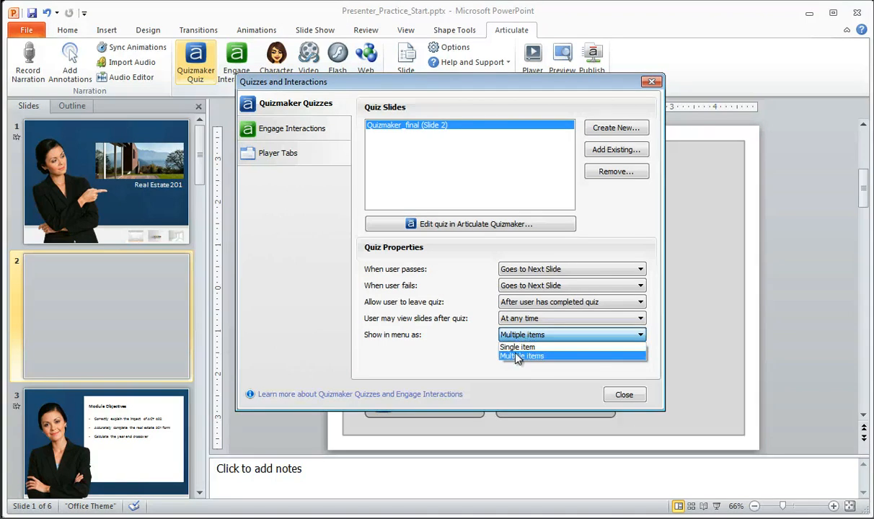
left_click(515, 356)
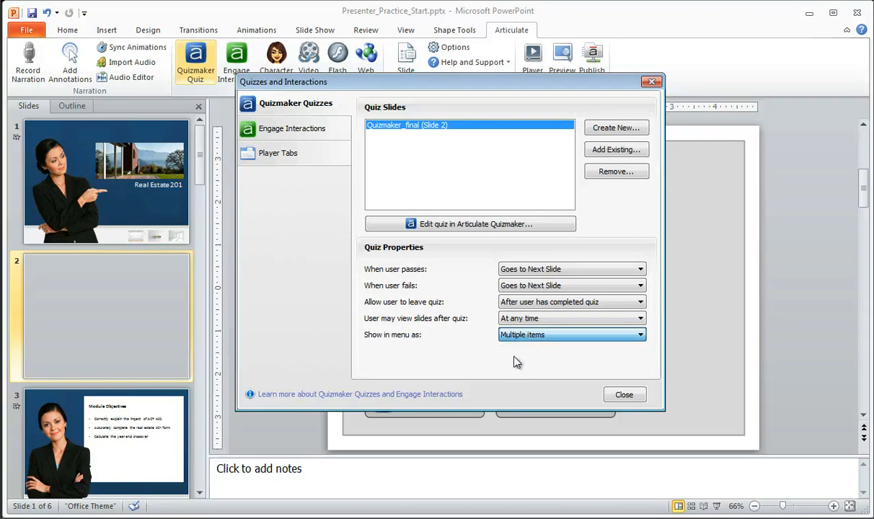
left_click(512, 338)
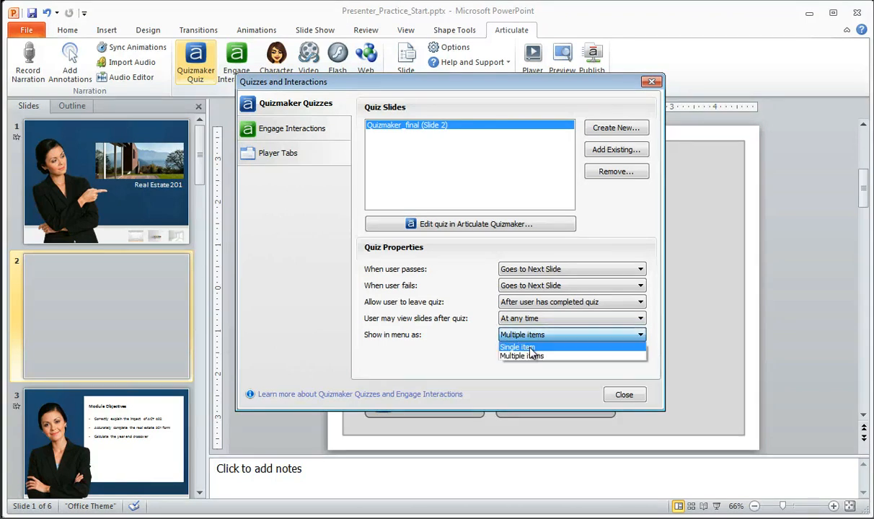
left_click(532, 347)
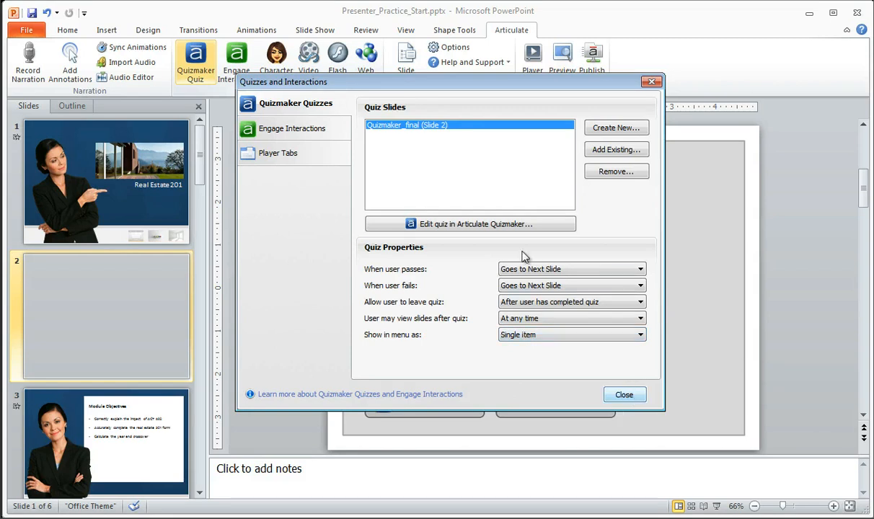
Step: Add the existing Engage interaction Comstar Real Estate from the Presenter_Practice_Files folder to the presentation
left_click(279, 134)
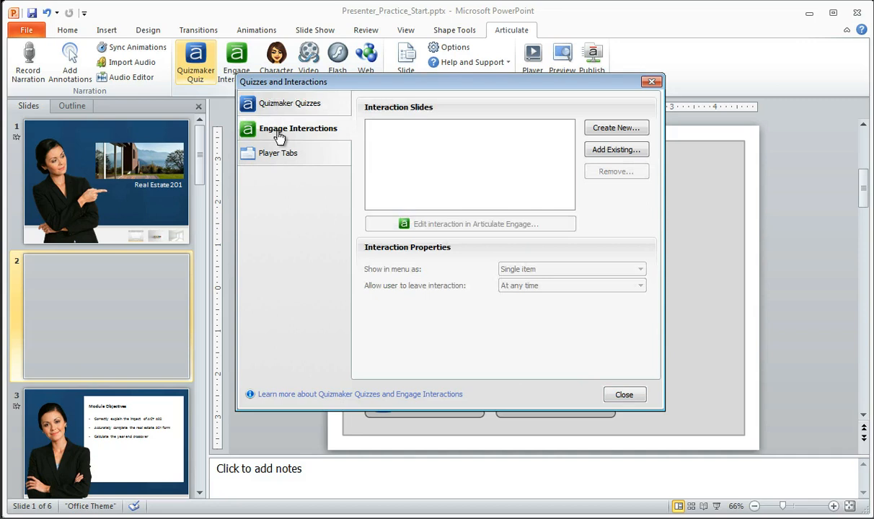
left_click(614, 151)
left_click(238, 182)
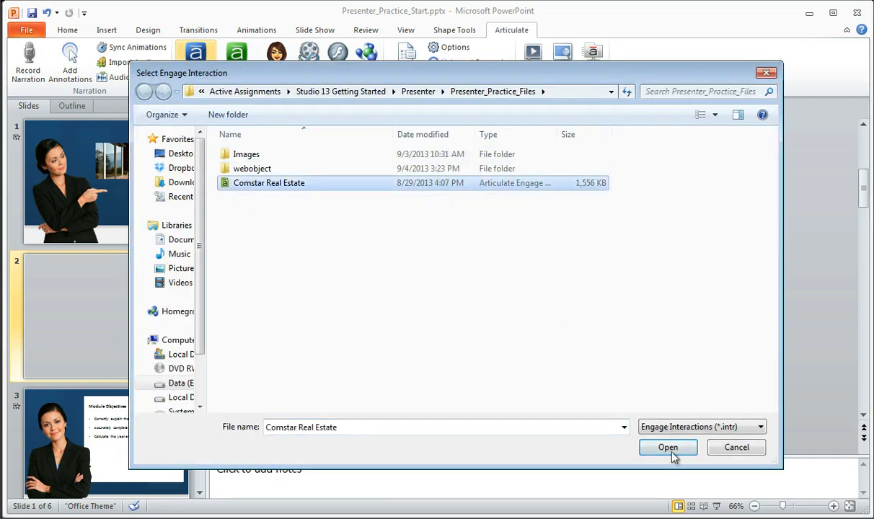
left_click(669, 448)
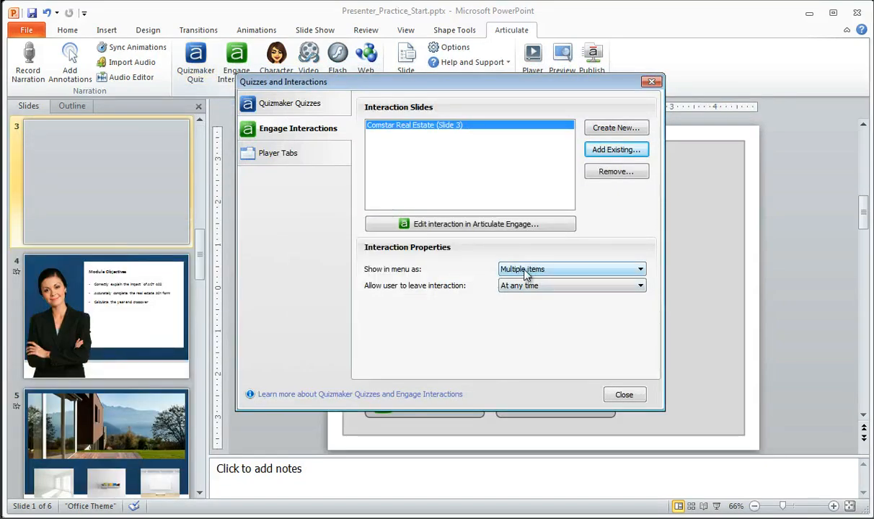
Step: Review the interaction's menu display and leaving options and the player tab settings, and close the Quizzes and Interactions window
left_click(529, 267)
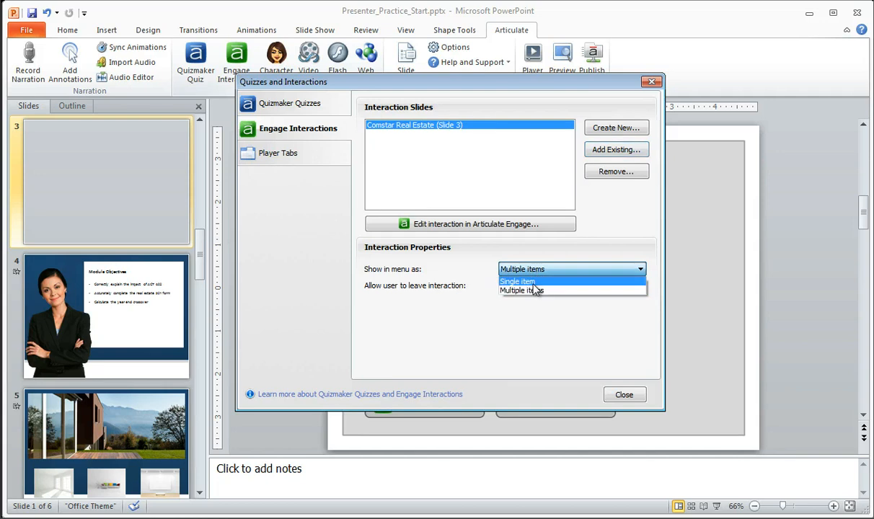
left_click(534, 270)
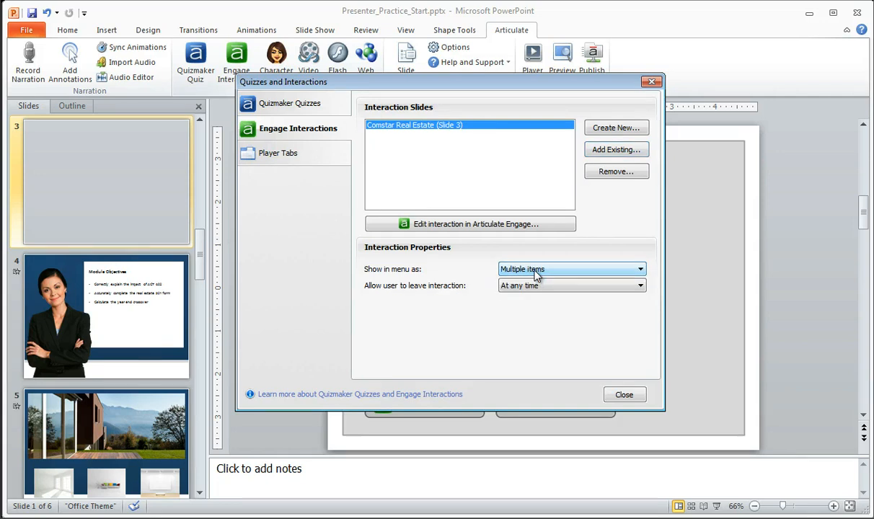
left_click(522, 289)
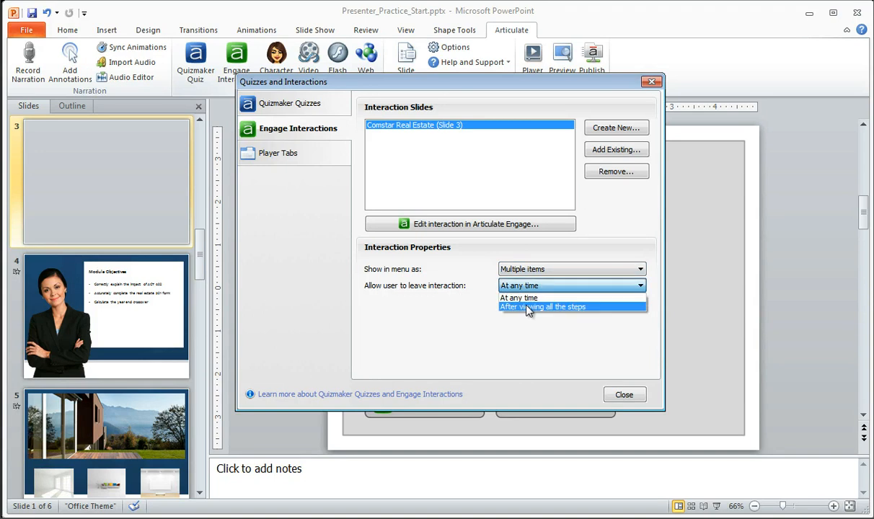
left_click(501, 287)
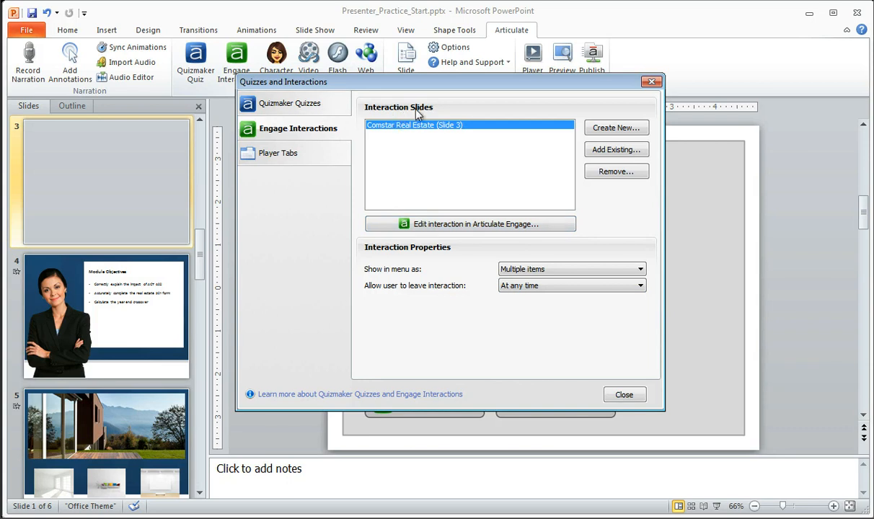
left_click(288, 155)
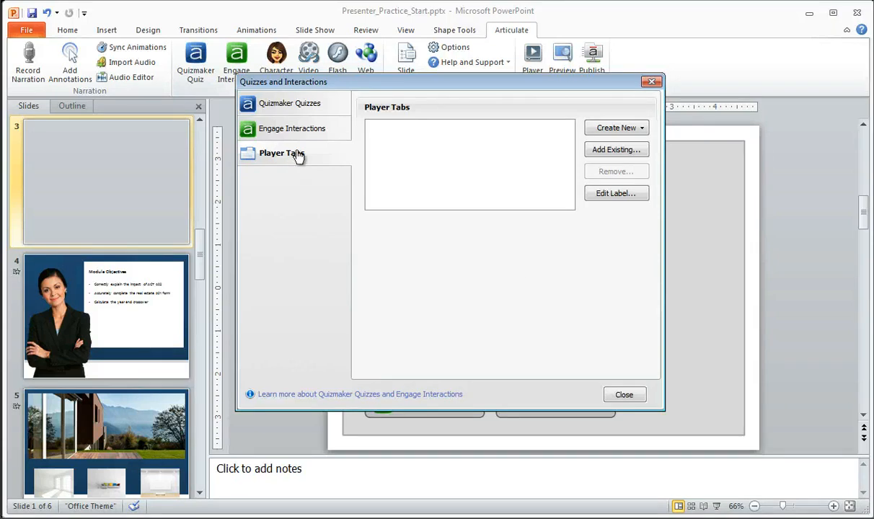
left_click(632, 395)
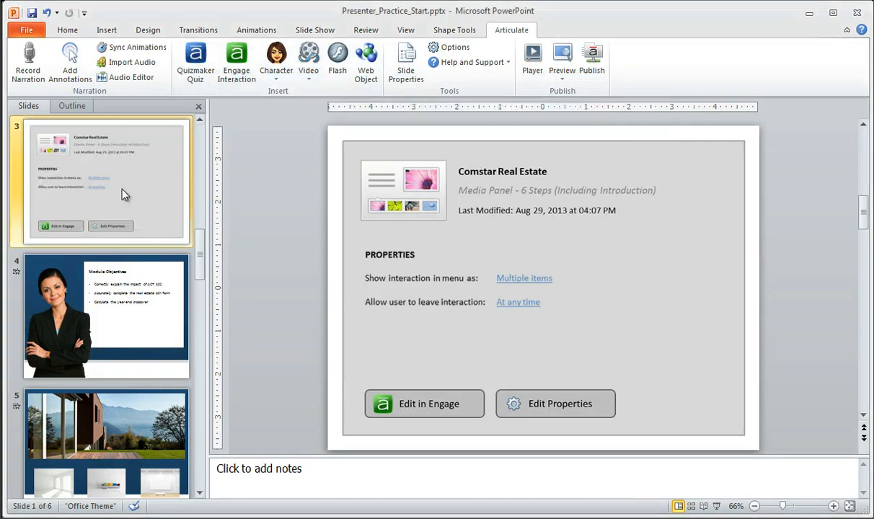
Step: Delete the Quizmaker_final quiz slide and the Comstar Real Estate interaction slide from the presentation
left_click(117, 180)
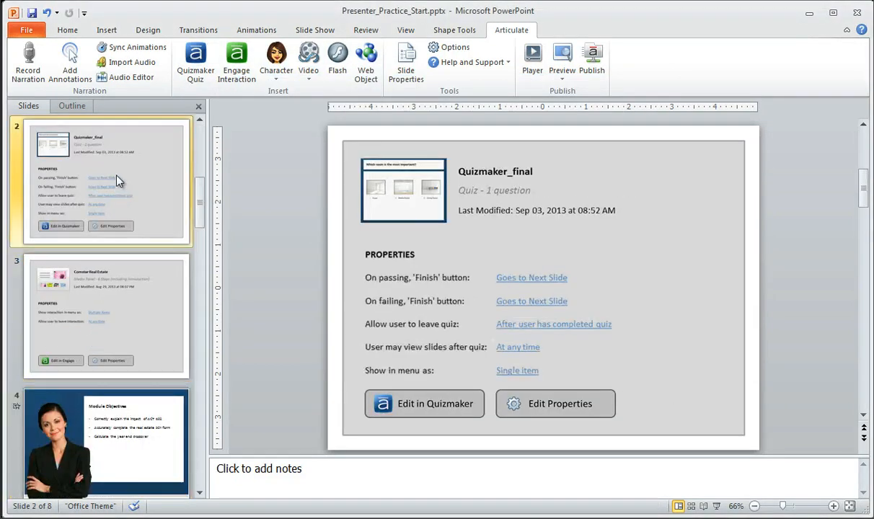
key("Delete")
key("Delete")
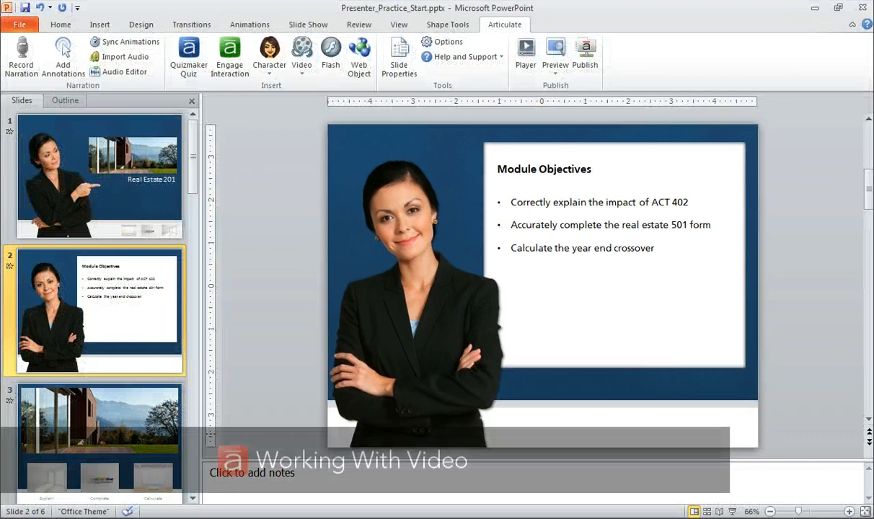
Step: Add a new slide with the Title and Content layout after the Crossover slide at the end of the presentation
left_click(303, 70)
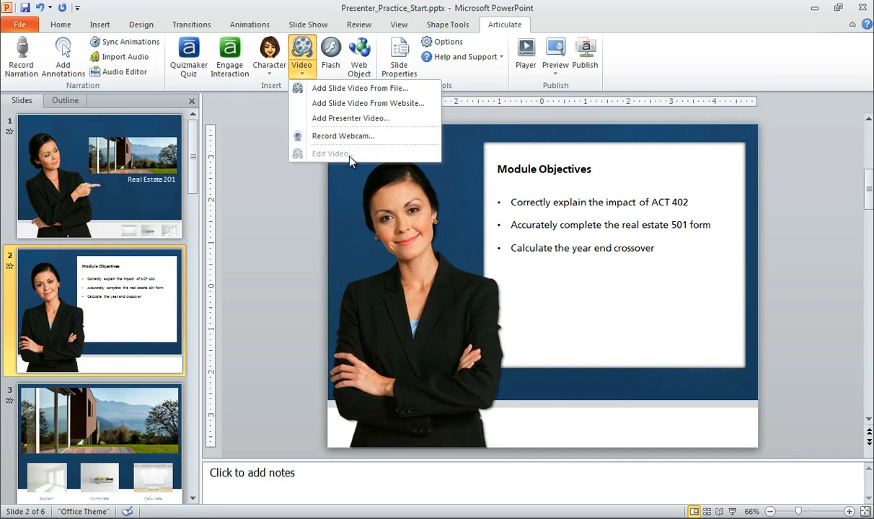
scroll(120, 175, "down", 5)
left_click(152, 373)
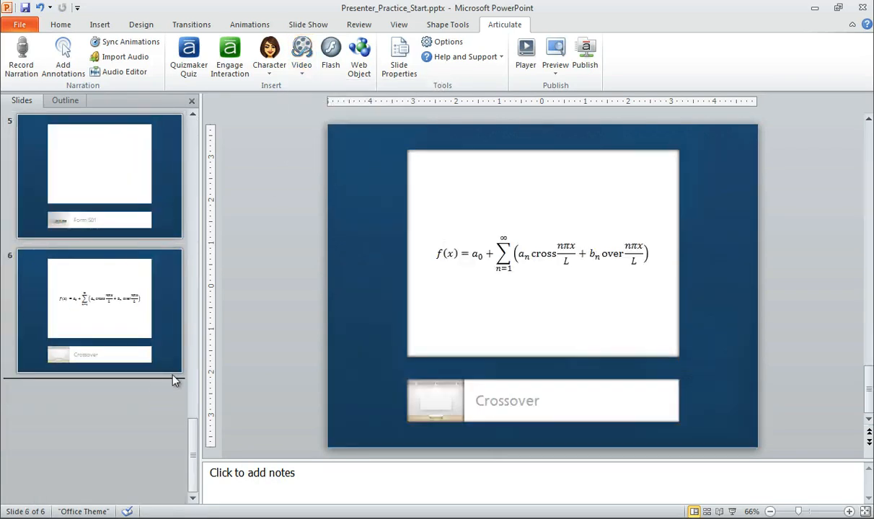
left_click(61, 25)
left_click(115, 72)
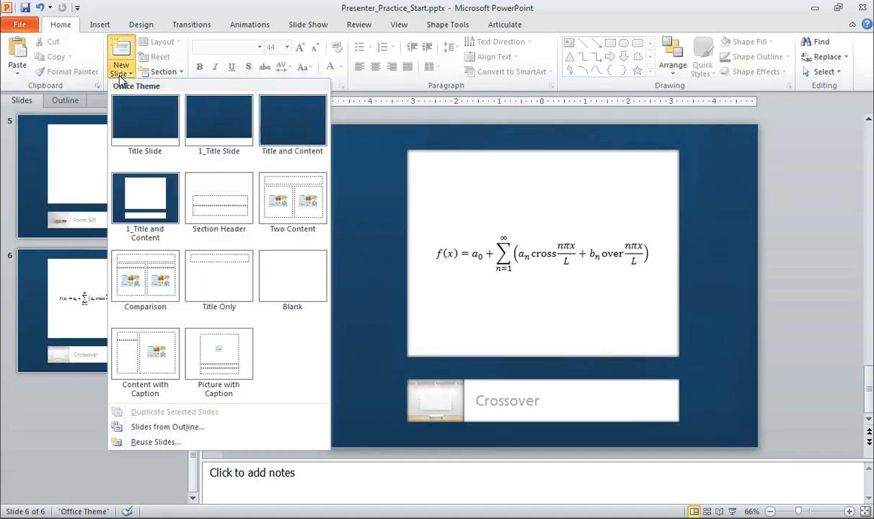
left_click(305, 126)
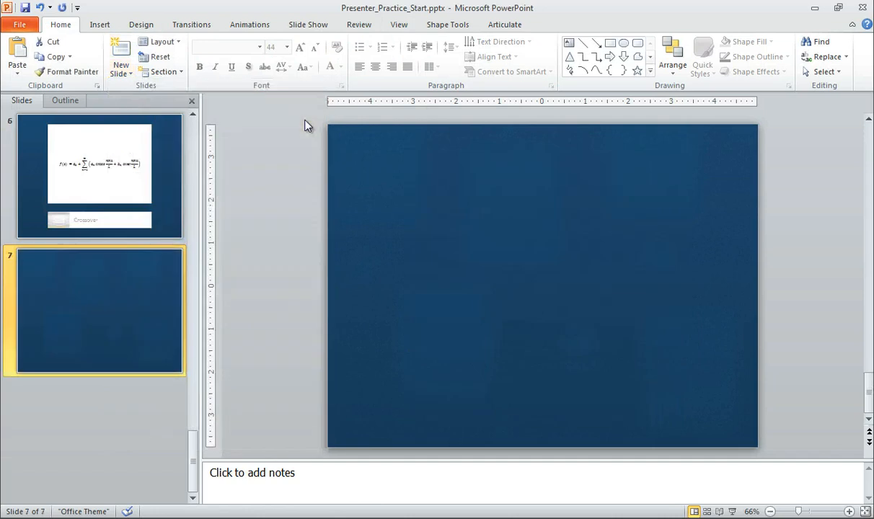
Step: Insert the video file womancoffee from the Presenter_Practice_Files folder as a slide video on the new slide 7
left_click(505, 25)
left_click(302, 70)
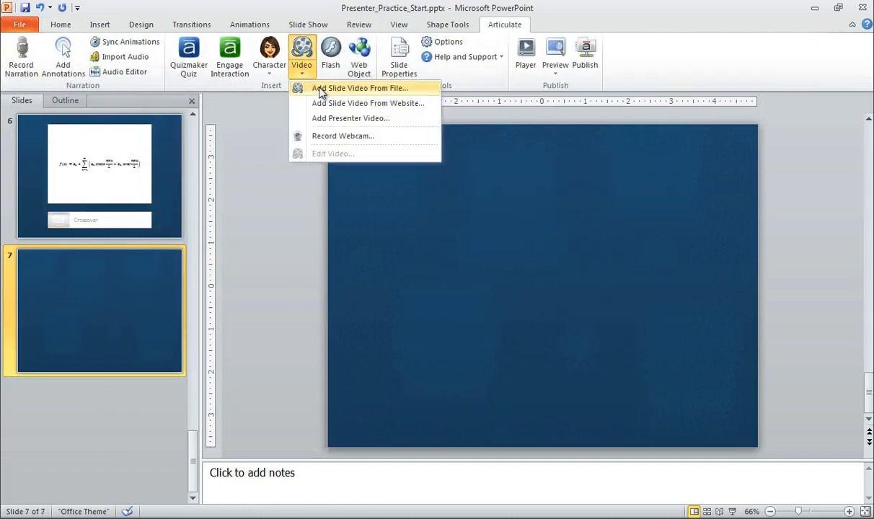
left_click(321, 90)
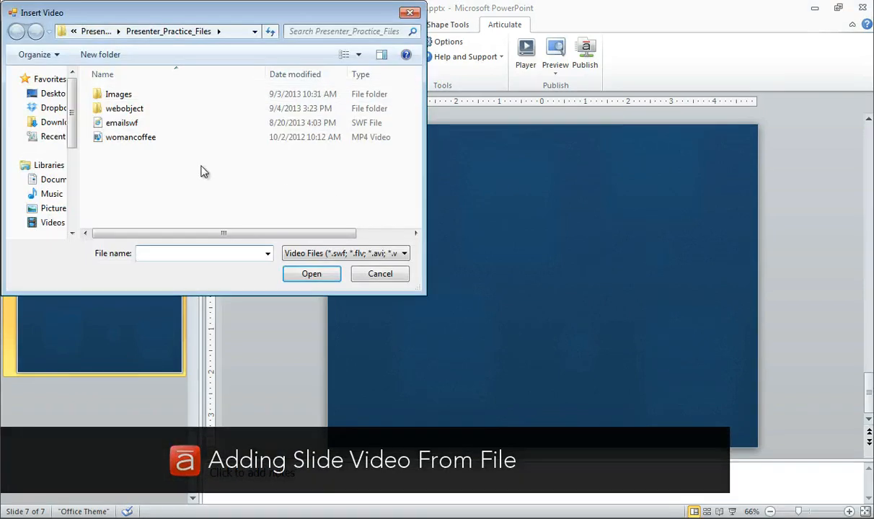
left_click(404, 253)
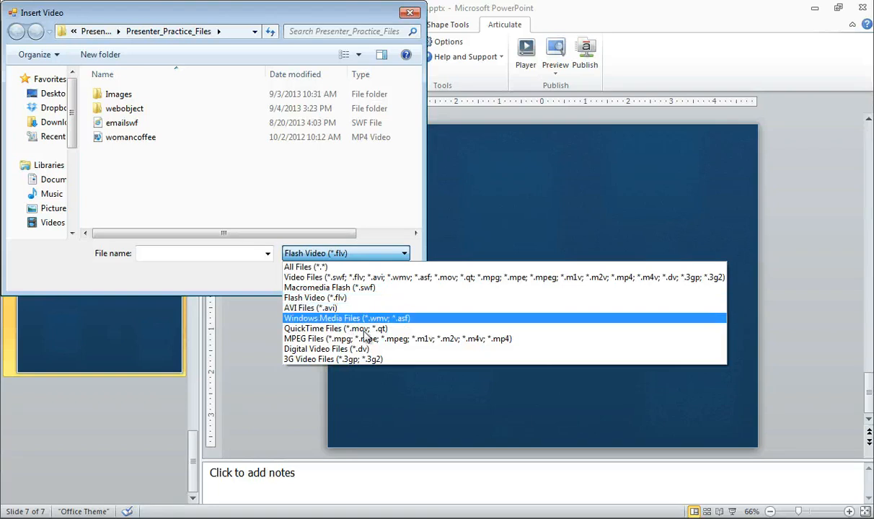
left_click(117, 139)
left_click(322, 279)
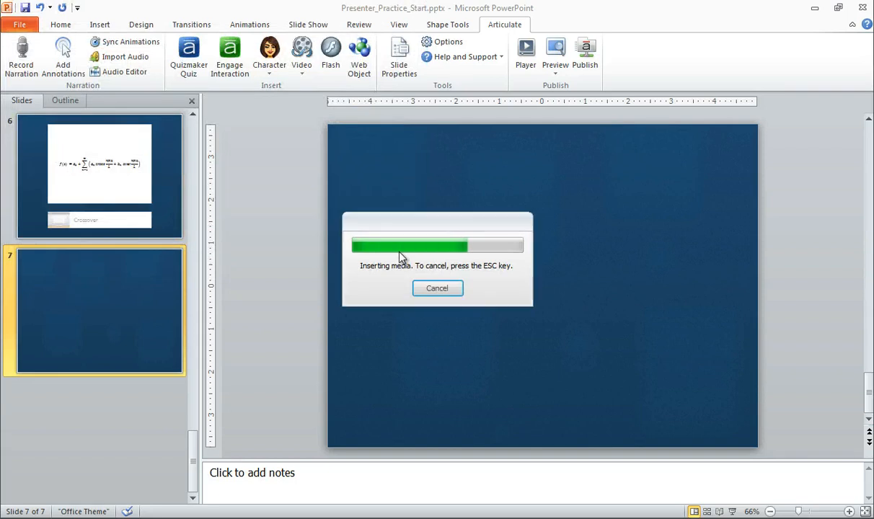
Step: Keep the womancoffee video showing in slide, playing automatically and starting 0 seconds in, and confirm its placement on slide 7
left_click(412, 307)
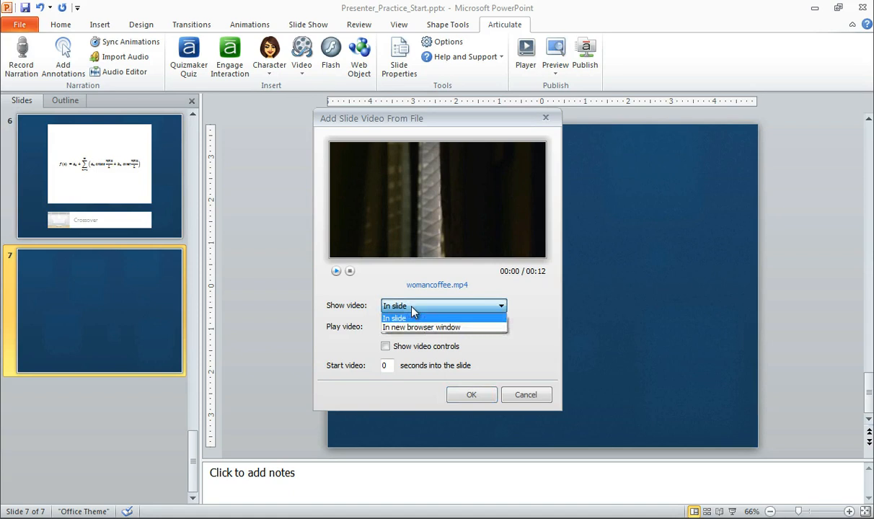
left_click(421, 307)
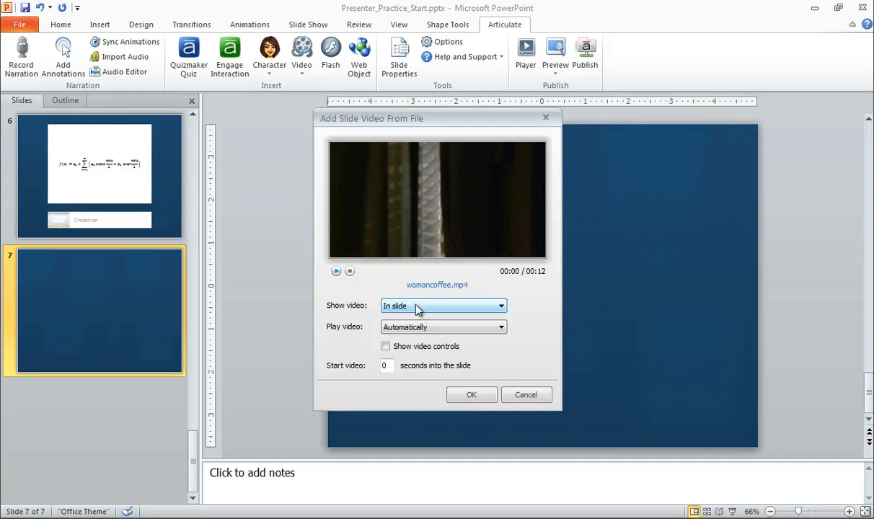
left_click(408, 329)
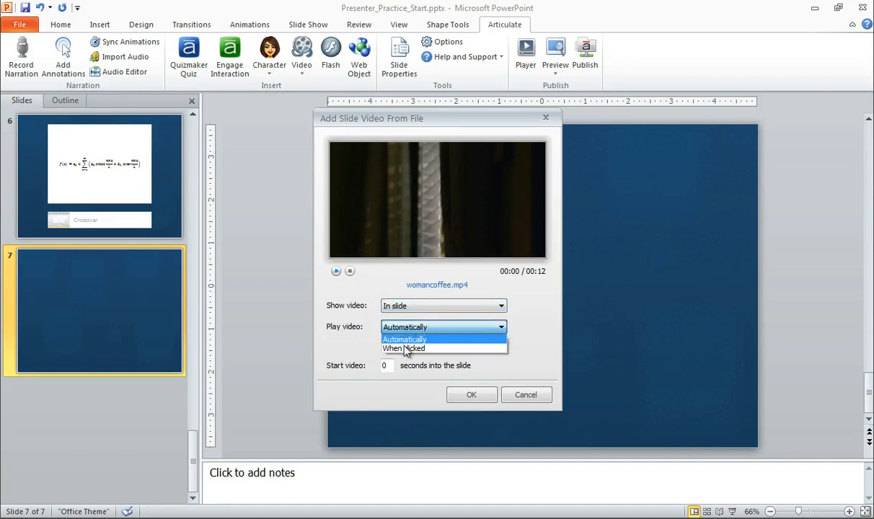
left_click(350, 338)
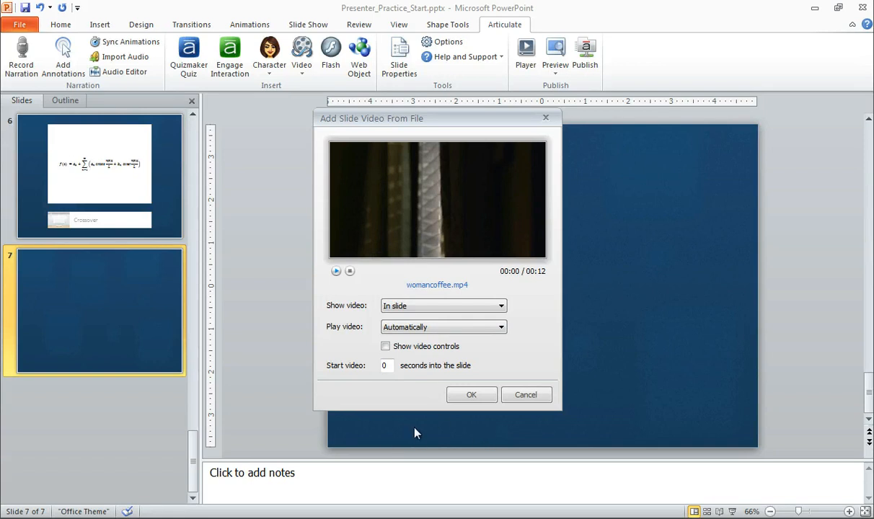
double_click(379, 366)
left_click(388, 367)
left_click(470, 399)
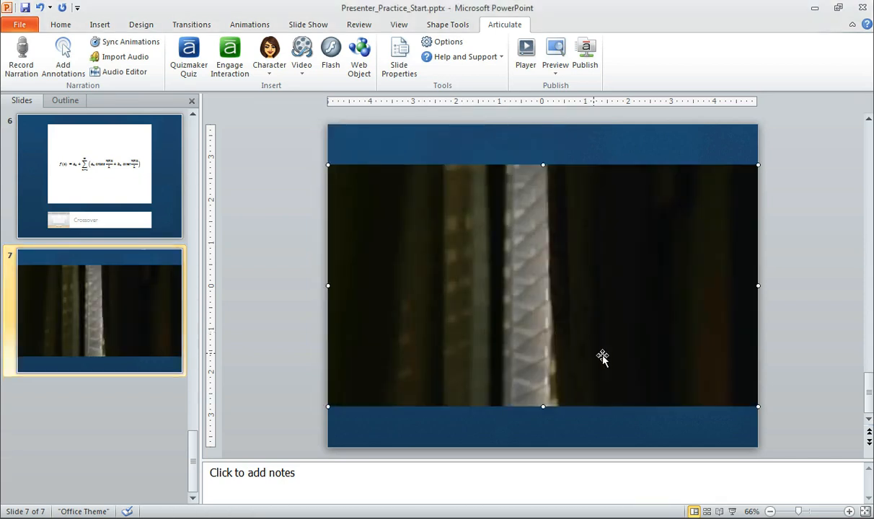
Step: Shrink the womancoffee video proportionally and position it left of the slide's center
left_click_drag(757, 410, 422, 274)
left_click_drag(433, 232, 507, 267)
mouse_move(555, 301)
left_mouse_down()
mouse_move(617, 331)
mouse_move(545, 306)
left_mouse_up()
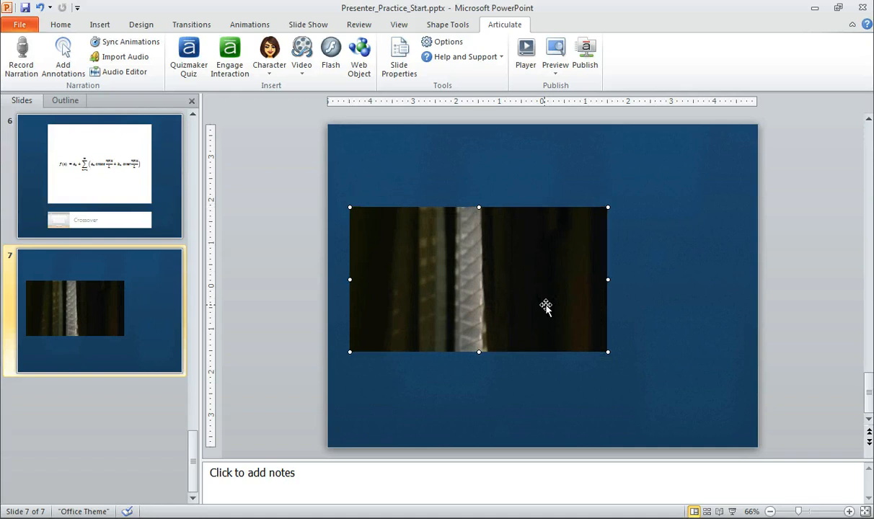
Step: Open the womancoffee video for editing and try the Crop tool, keeping the crop frame at the full 960x540
left_click(303, 77)
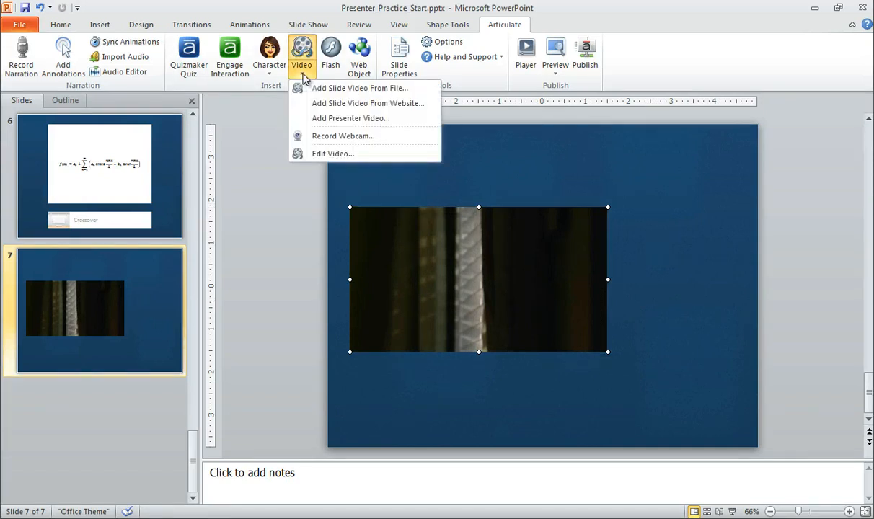
left_click(336, 154)
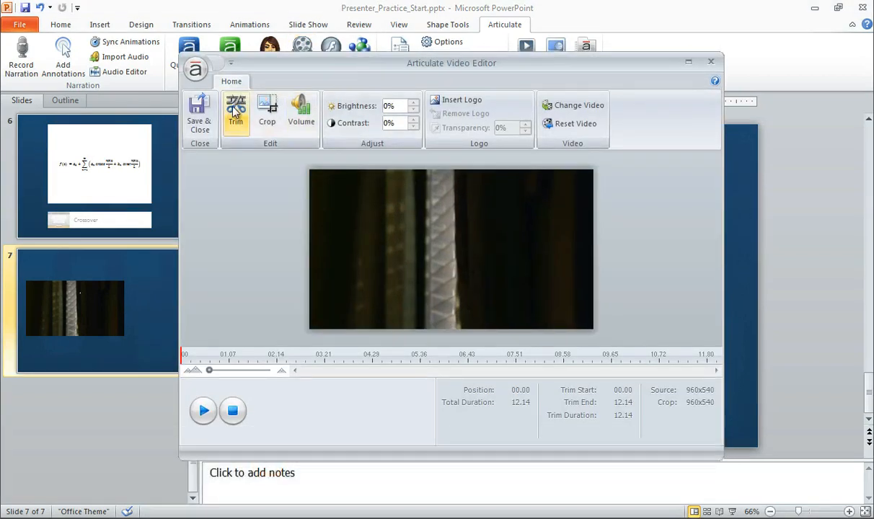
left_click(267, 109)
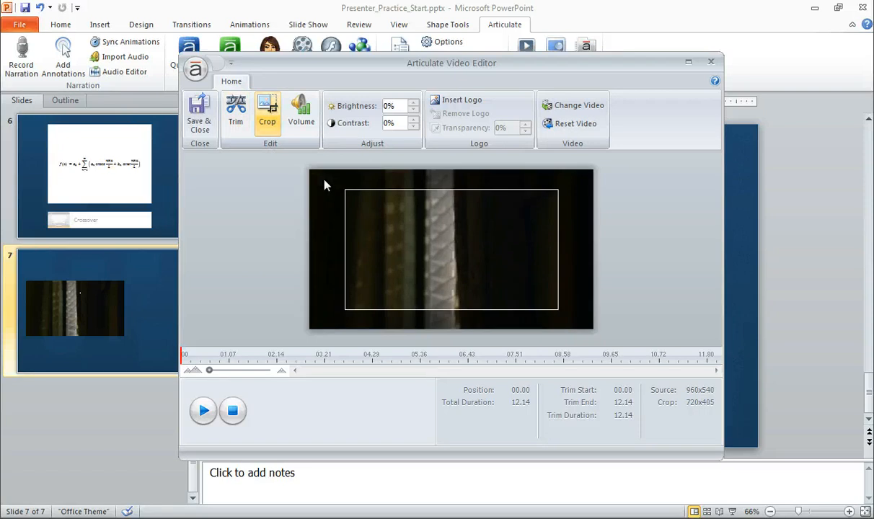
mouse_move(522, 289)
left_mouse_down()
mouse_move(400, 203)
mouse_move(400, 215)
mouse_move(512, 282)
left_mouse_up()
left_click_drag(563, 324, 586, 347)
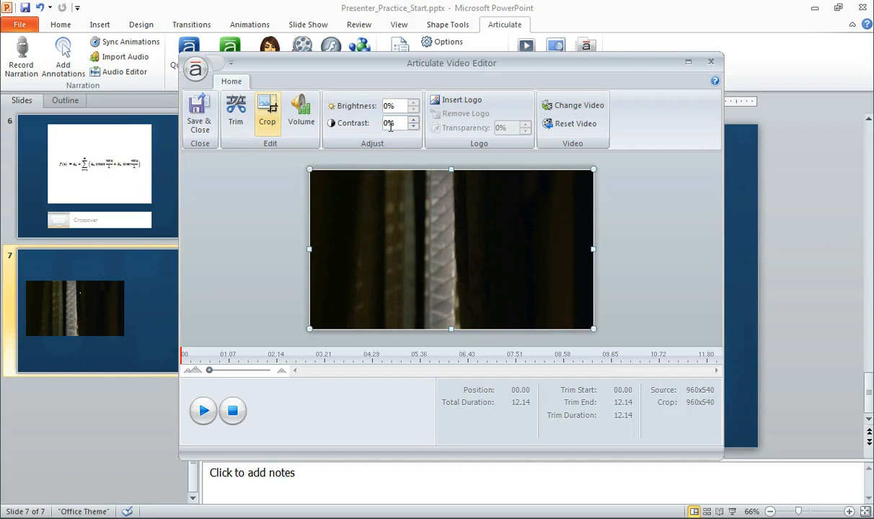
Step: Try the kuhlcorp image as a small logo in the video's lower-right corner and remove it
left_click(464, 100)
left_click(450, 138)
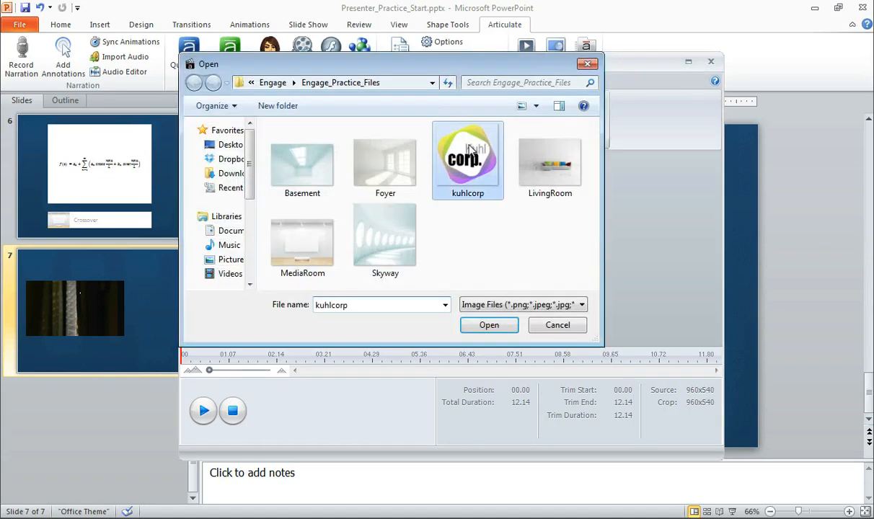
left_click(484, 324)
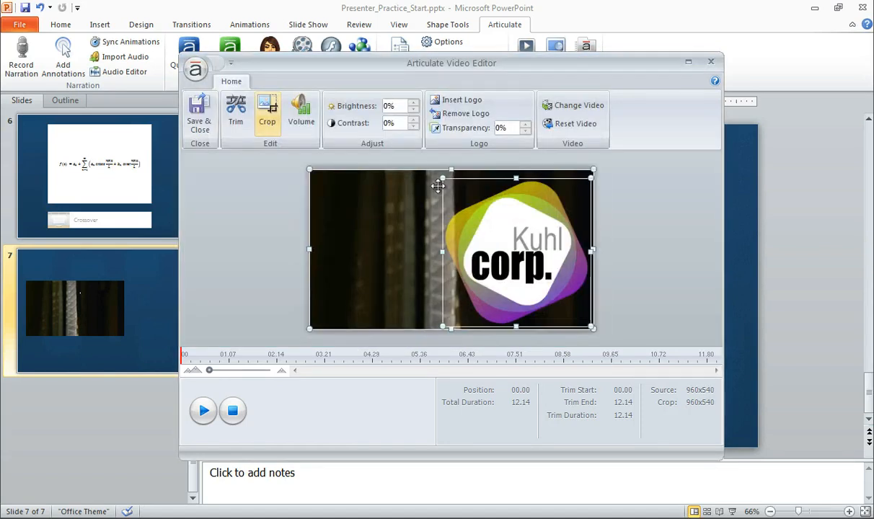
left_click_drag(442, 171, 521, 280)
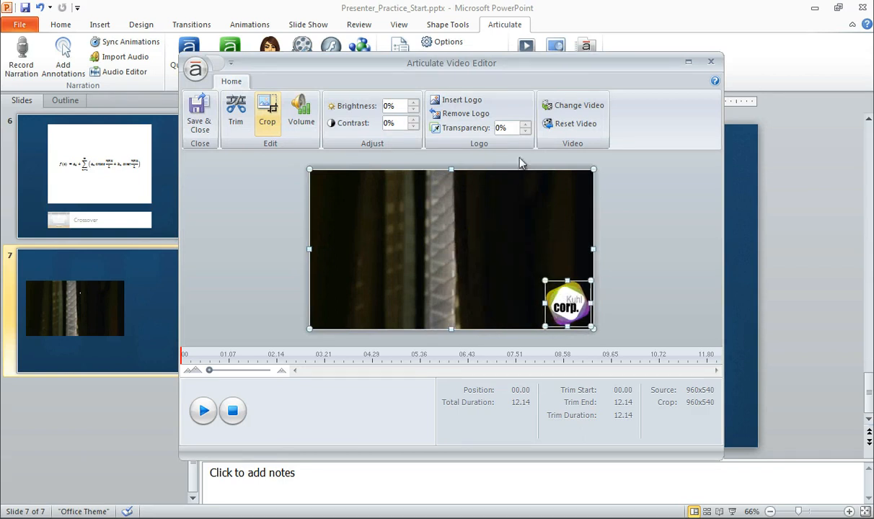
left_click(505, 128)
type("50")
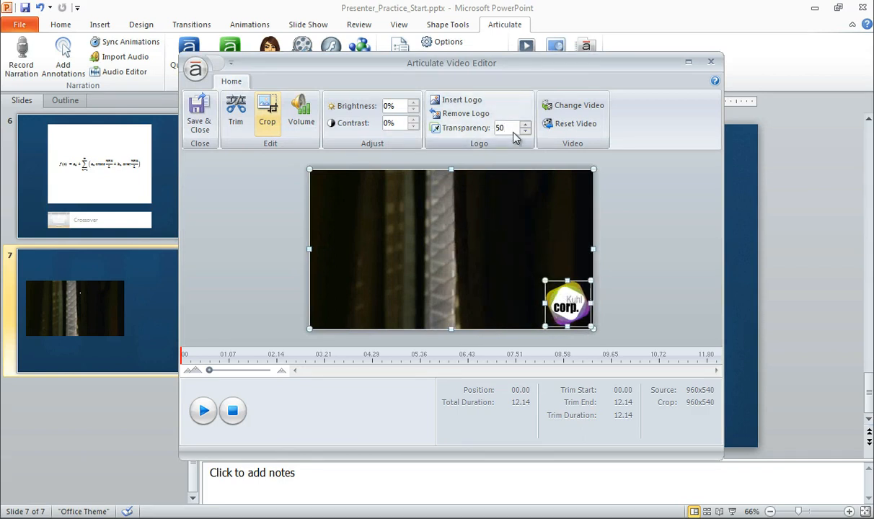
left_click(465, 113)
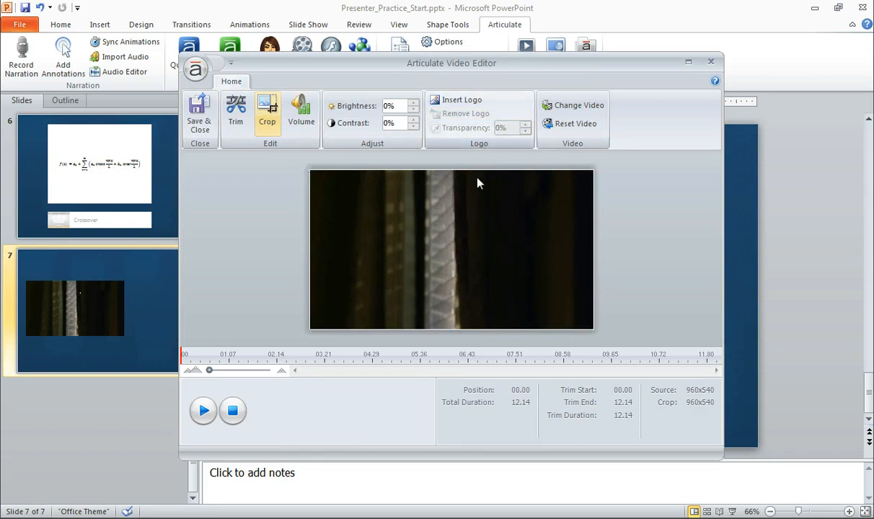
left_click(451, 172)
Step: Insert the kuhlcorp image as the video's logo and shrink it into the lower-right corner
left_click(444, 103)
left_click(444, 160)
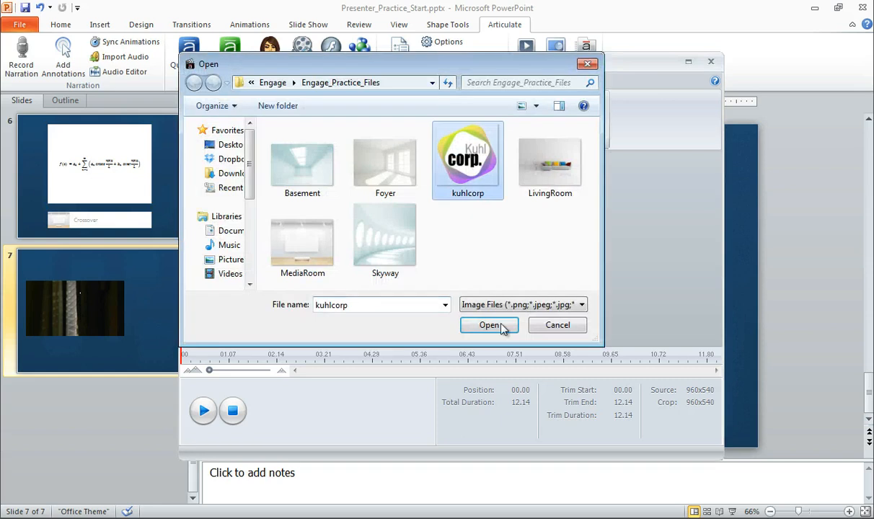
left_click(500, 326)
left_click(531, 267)
left_click_drag(445, 168, 550, 286)
Step: Set the kuhlcorp logo's transparency to 50% and select the logo on the video
left_click(506, 127)
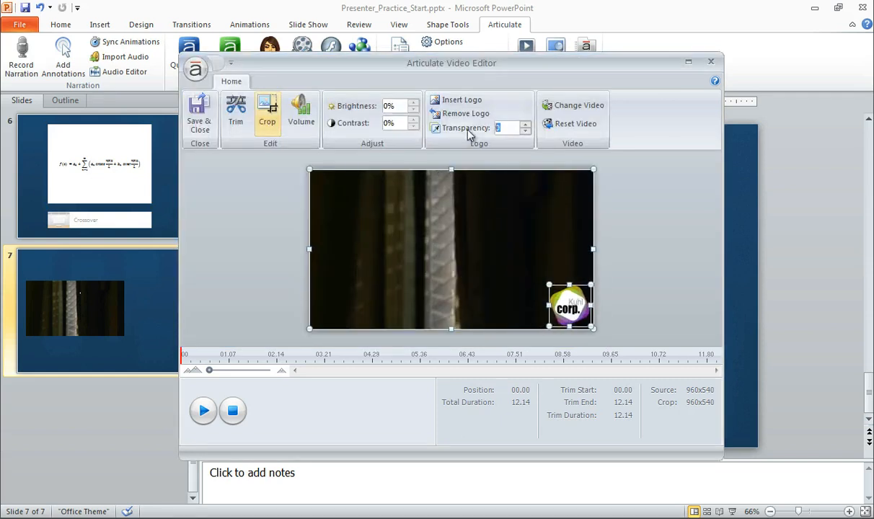
type("50")
key("Return")
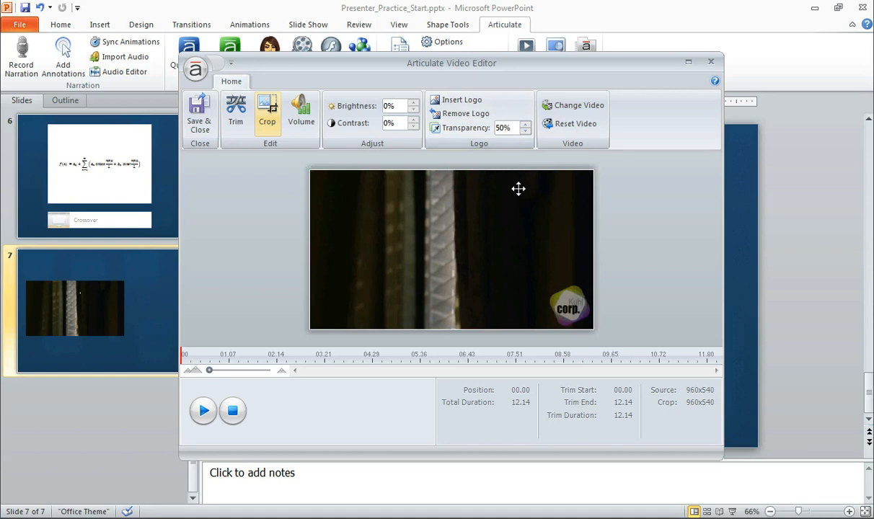
left_click(572, 307)
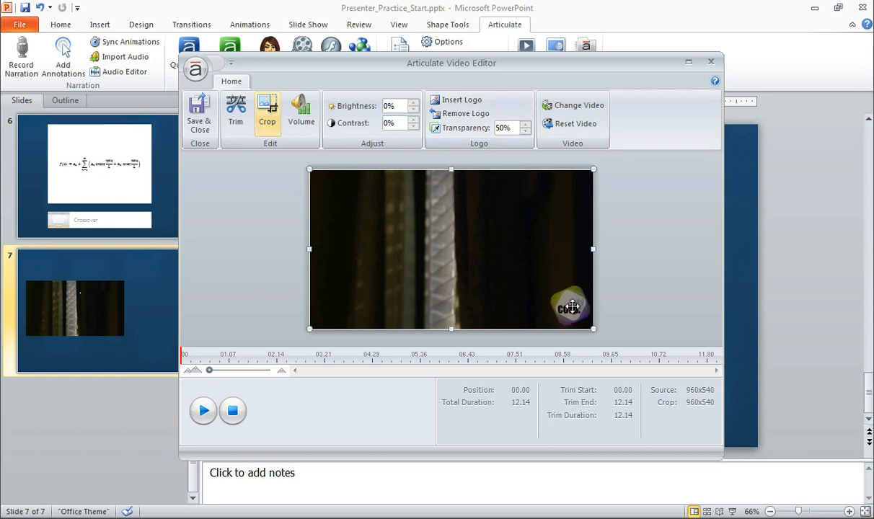
left_click(573, 306)
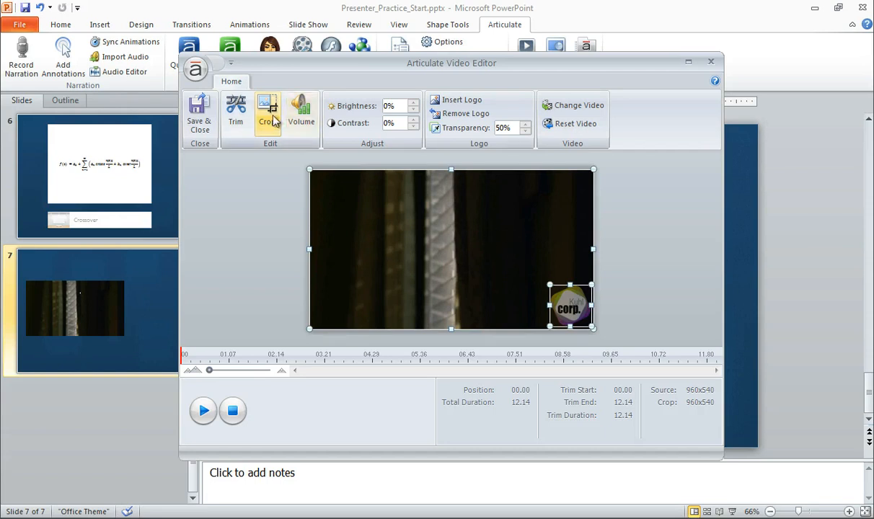
Step: Reset the video's edits, saving and closing the editor, and place the video smaller in the right half of slide 7
left_click(581, 128)
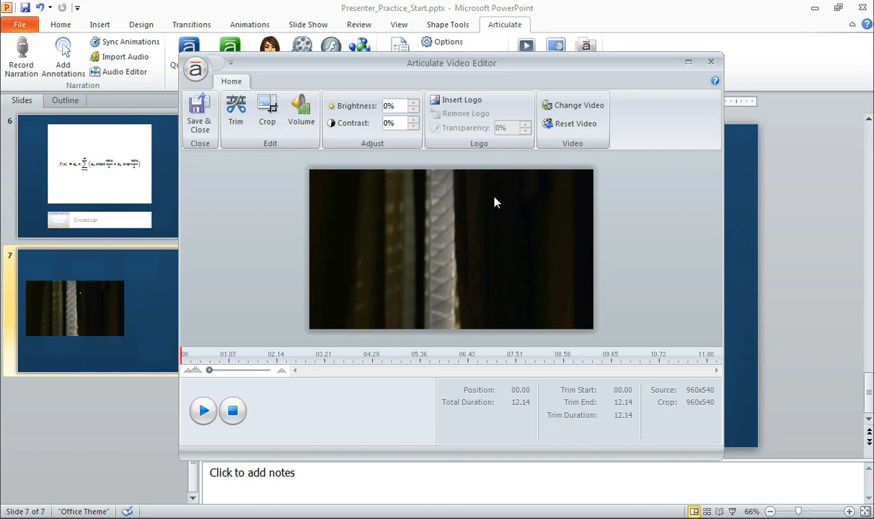
left_click(196, 120)
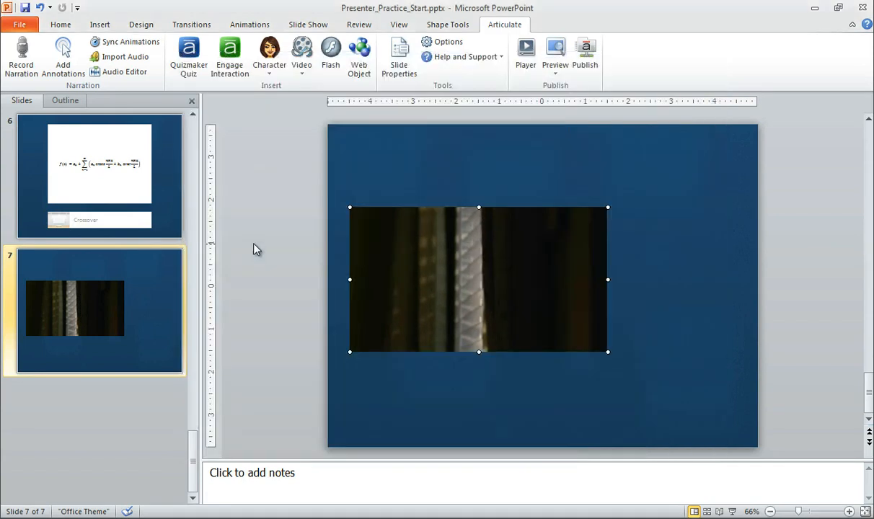
left_click_drag(350, 207, 420, 246)
left_click_drag(509, 292, 626, 293)
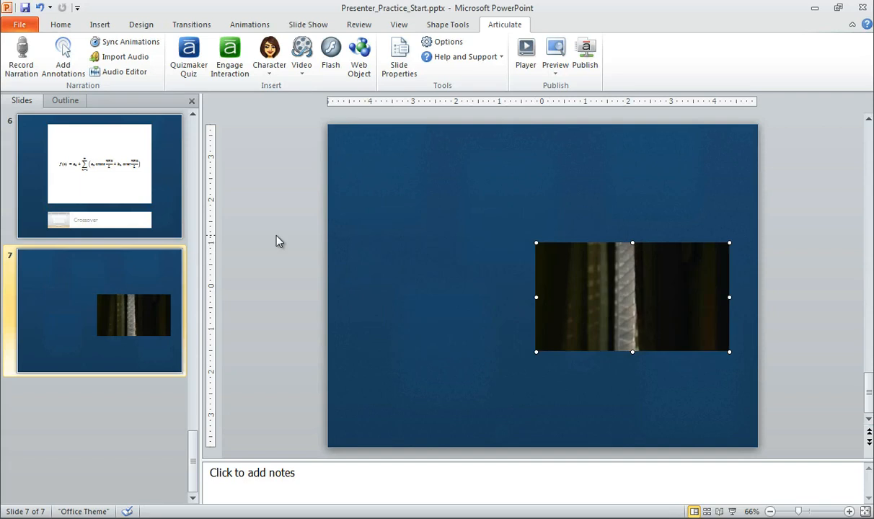
left_click(309, 75)
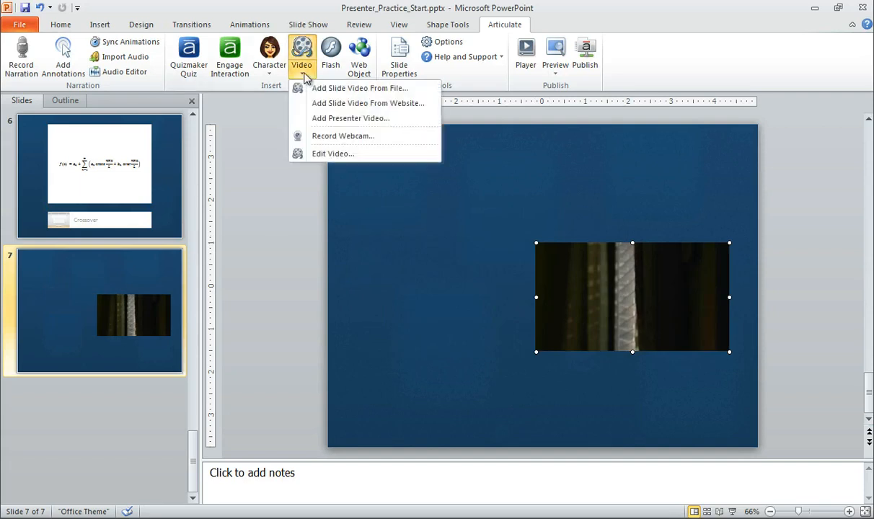
left_click(342, 104)
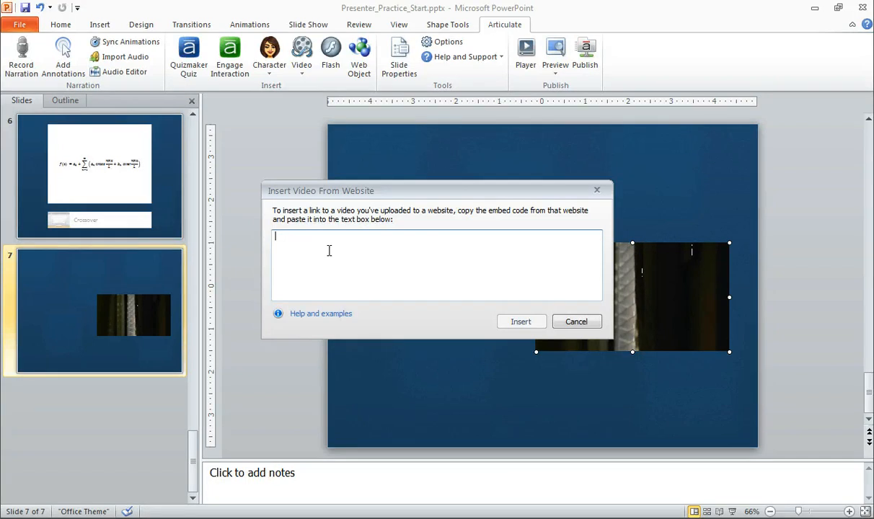
type("<iframe width=\"640\" height=\"480\" src=\"//www.youtube.com/embed/7Swh6u6sXWs\" frameborder=\"0\" allowfullscreen></iframe>")
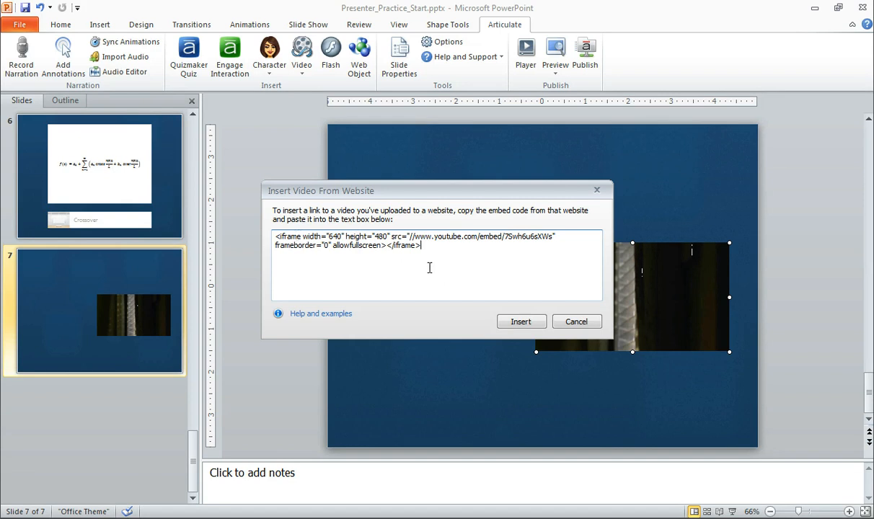
left_click(527, 324)
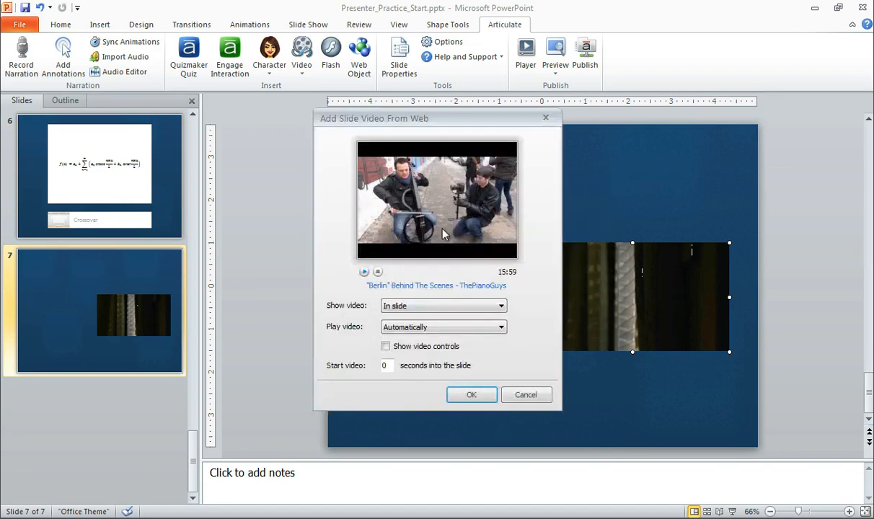
Step: Keep the web video showing in slide and playing automatically, and replace the existing slide video with it
left_click(405, 309)
left_click(417, 316)
left_click(432, 328)
left_click(471, 396)
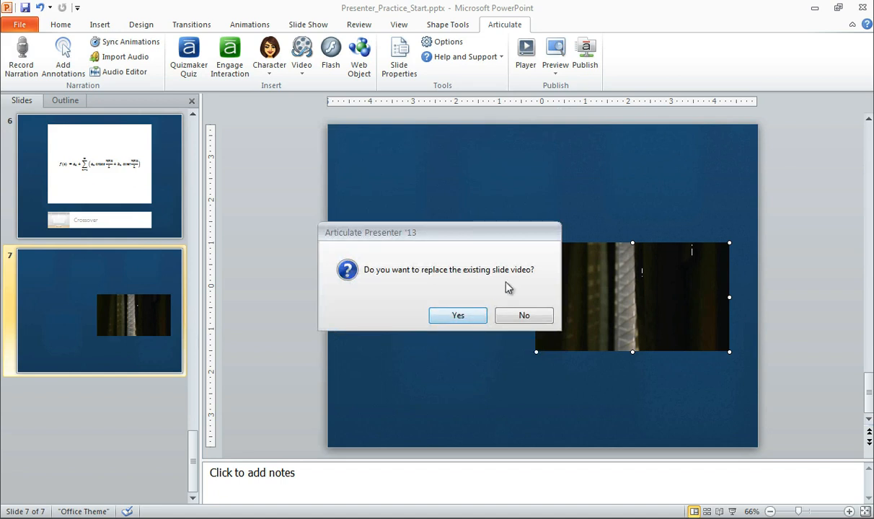
left_click(458, 316)
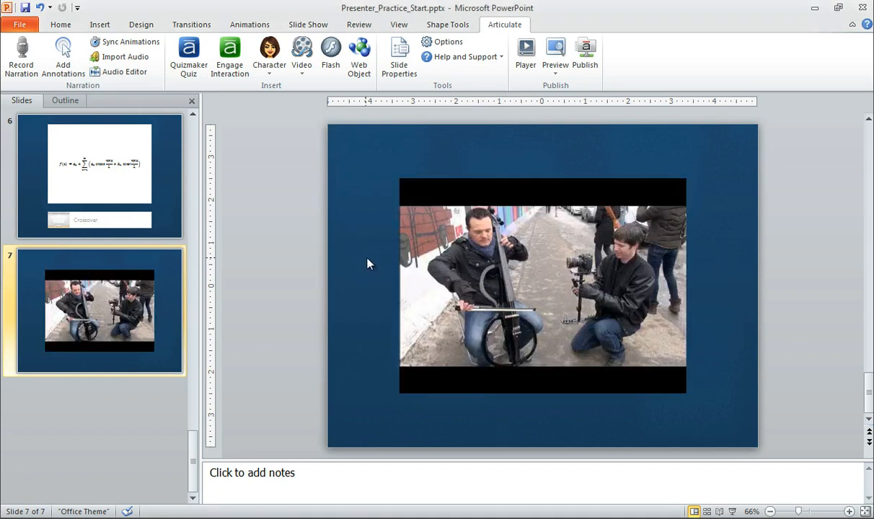
Step: Shrink the web video proportionally and reposition it near the middle of slide 7
left_click(437, 235)
left_click_drag(684, 393, 640, 357)
left_click_drag(537, 310, 588, 319)
left_click_drag(588, 277, 568, 292)
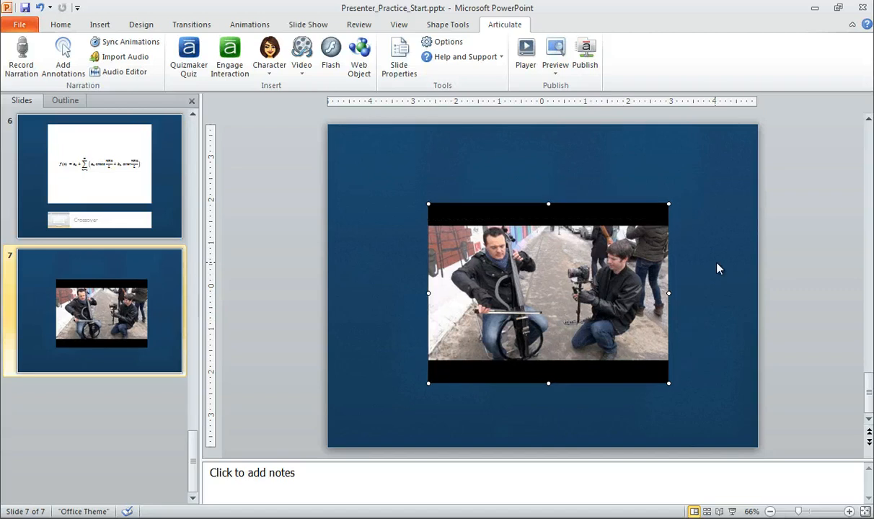
Step: Delete the web video from slide 7
left_click(718, 269)
left_click(564, 273)
key("Delete")
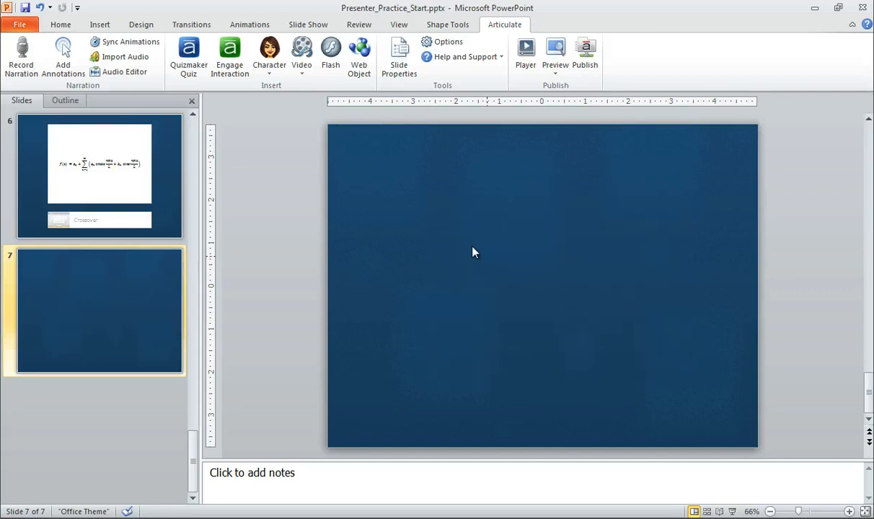
Step: Add the video file womancoffee.mp4 to slide 7 as a presenter video
left_click(303, 72)
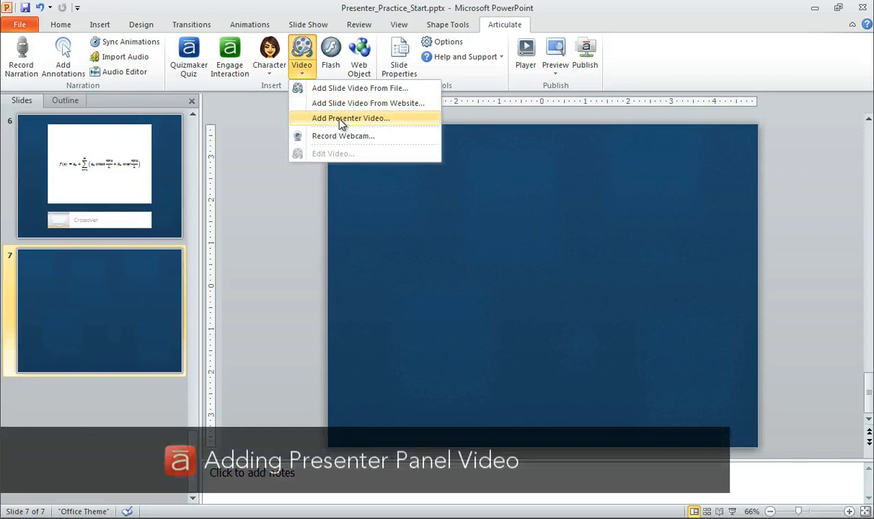
left_click(340, 120)
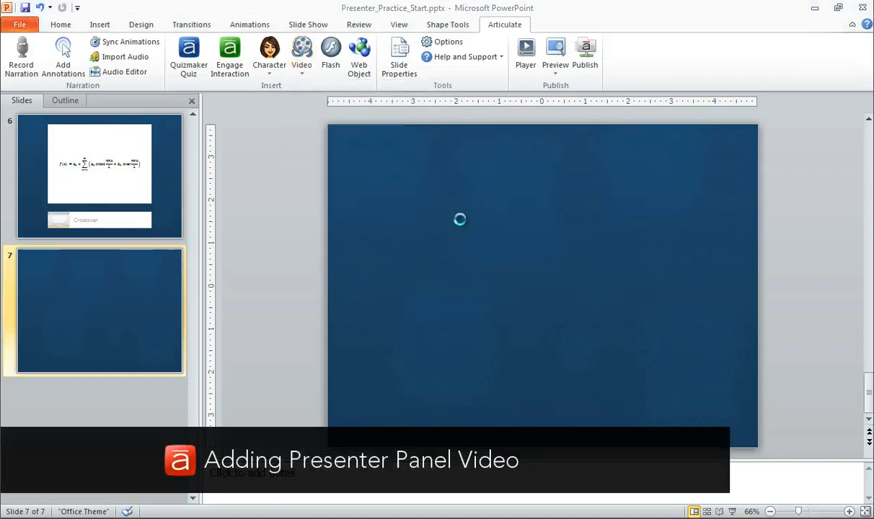
left_click(114, 137)
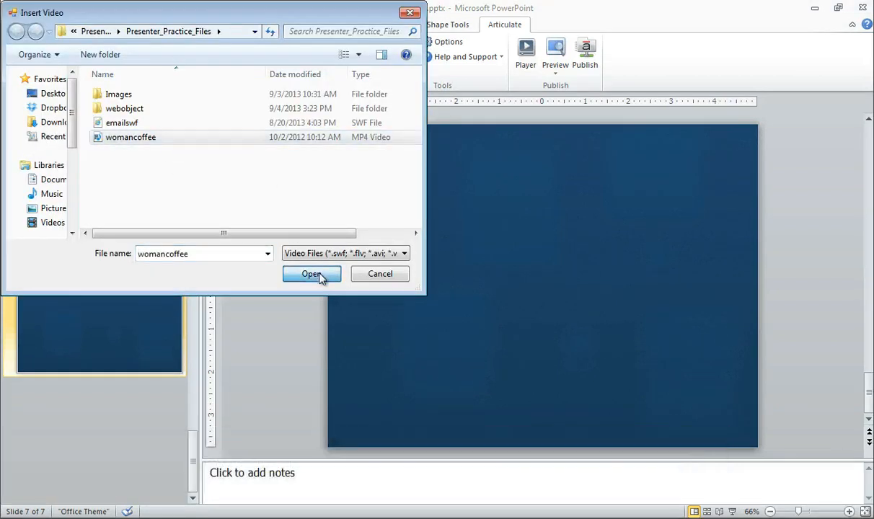
left_click(310, 274)
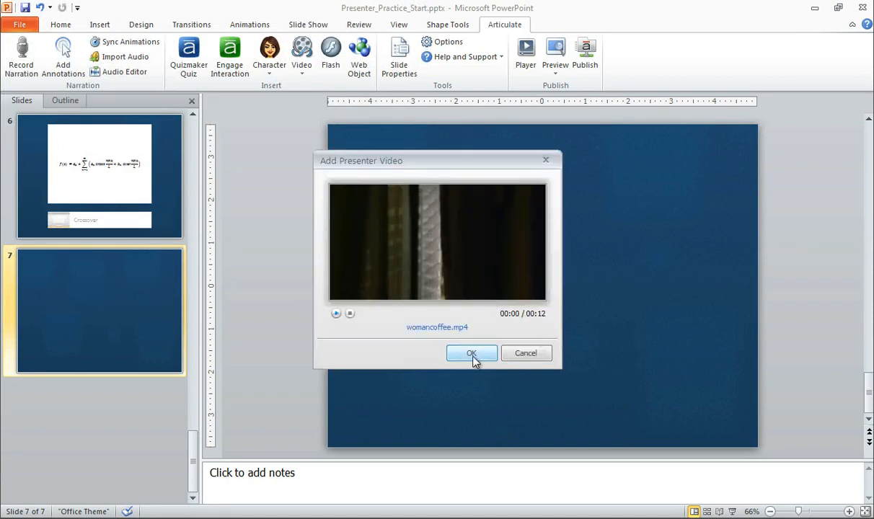
left_click(472, 353)
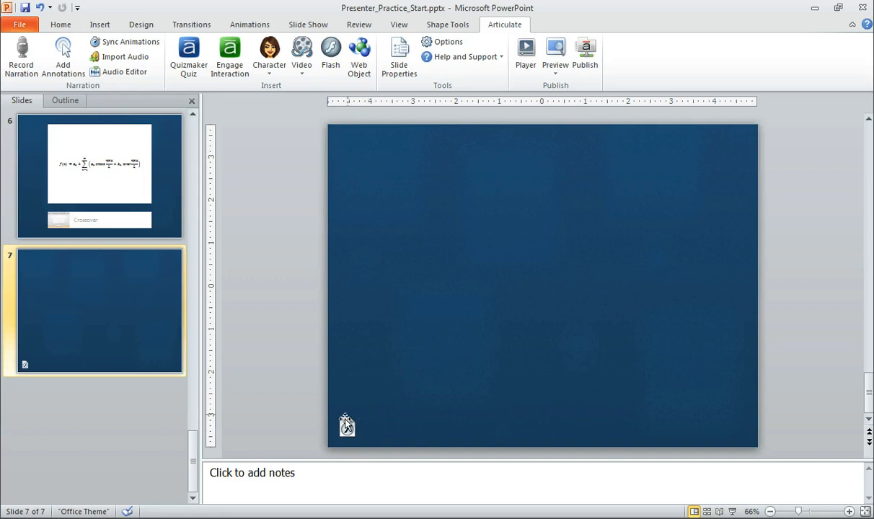
Step: Preview slide 7 with its presenter panel video, and delete the womancoffee video from the slide
left_click(555, 78)
left_click(570, 88)
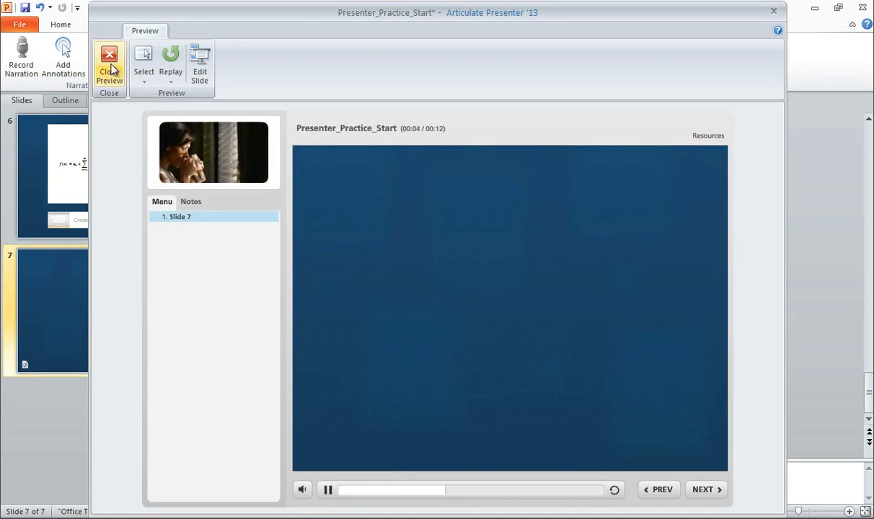
left_click(110, 69)
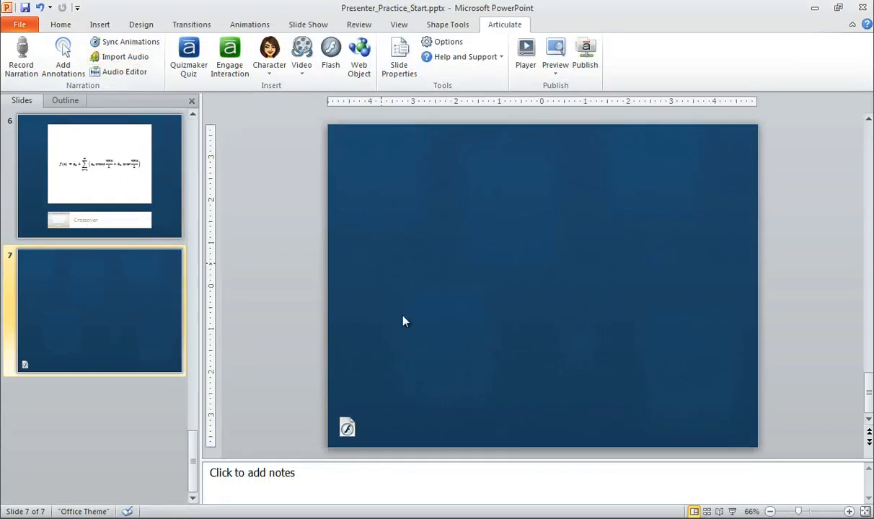
left_click(348, 428)
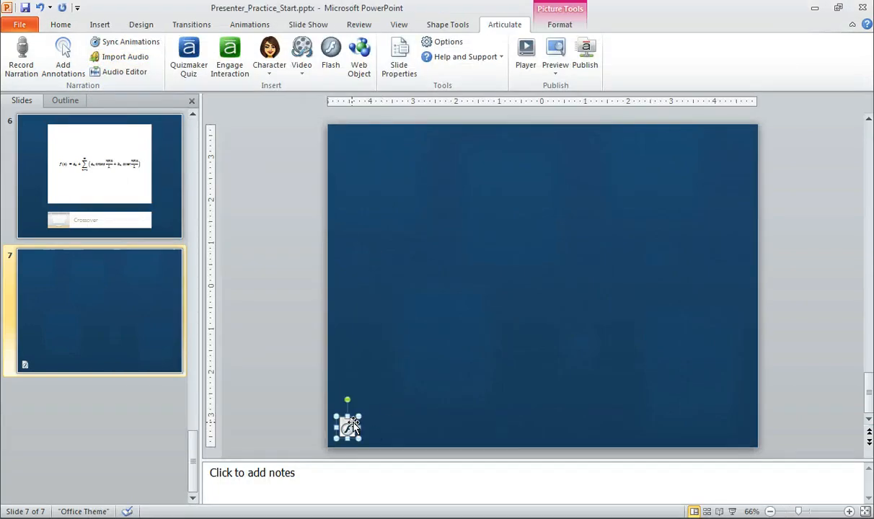
key("Delete")
Step: Check the webcam recorder's device settings and record a webcam clip about 6 seconds long
left_click(301, 56)
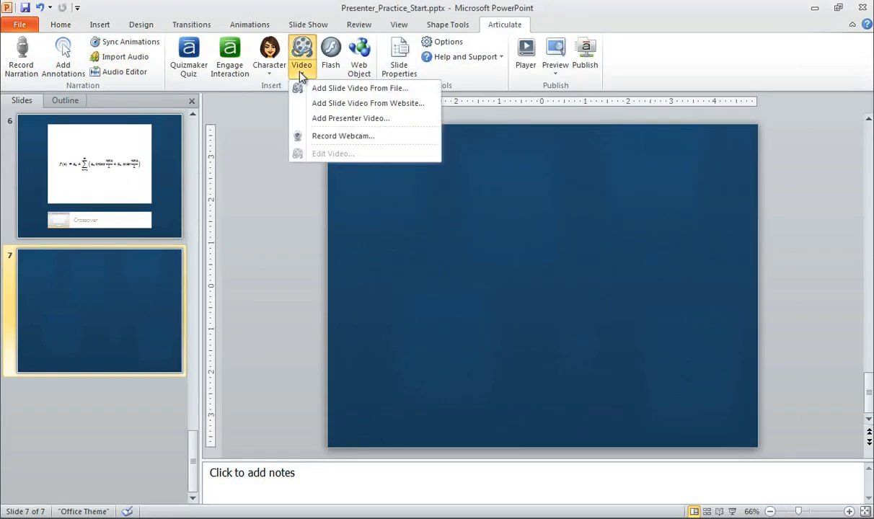
left_click(341, 136)
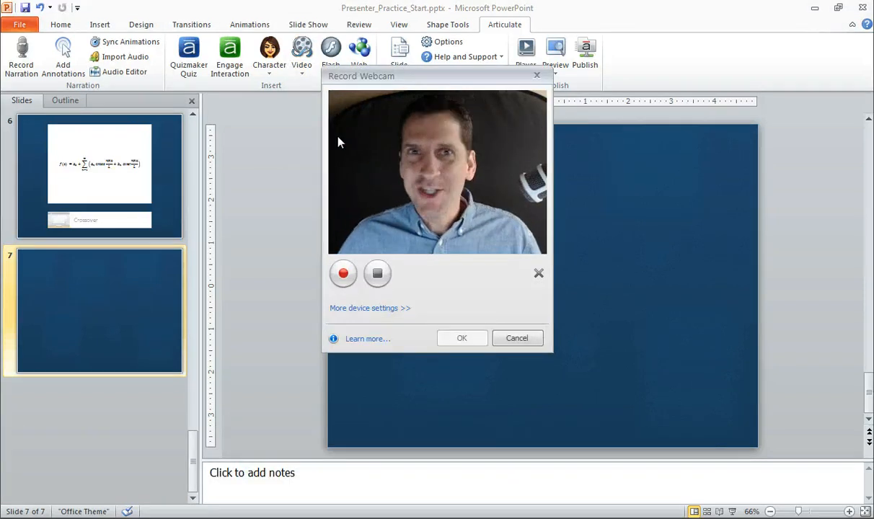
left_click(376, 310)
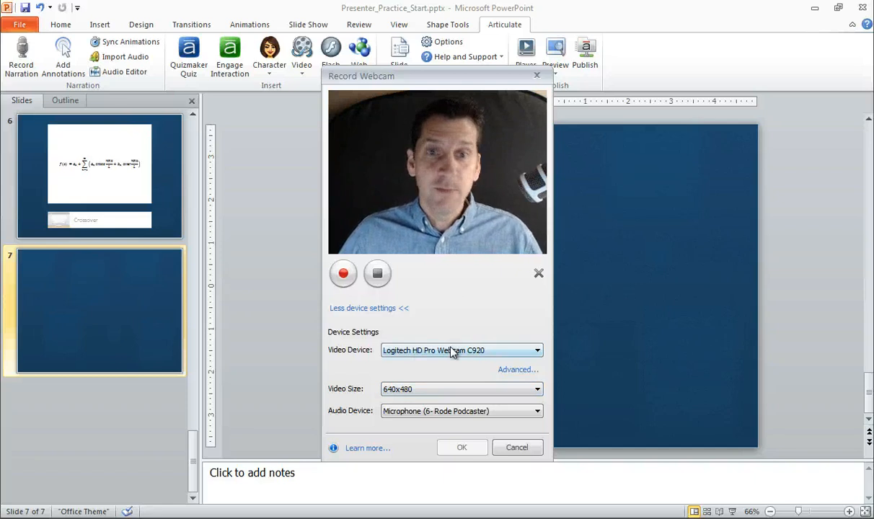
left_click(382, 309)
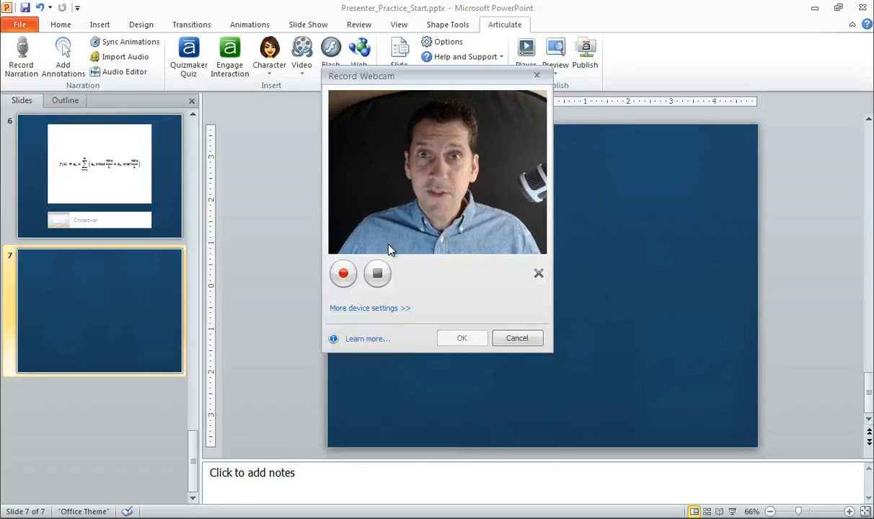
left_click(342, 275)
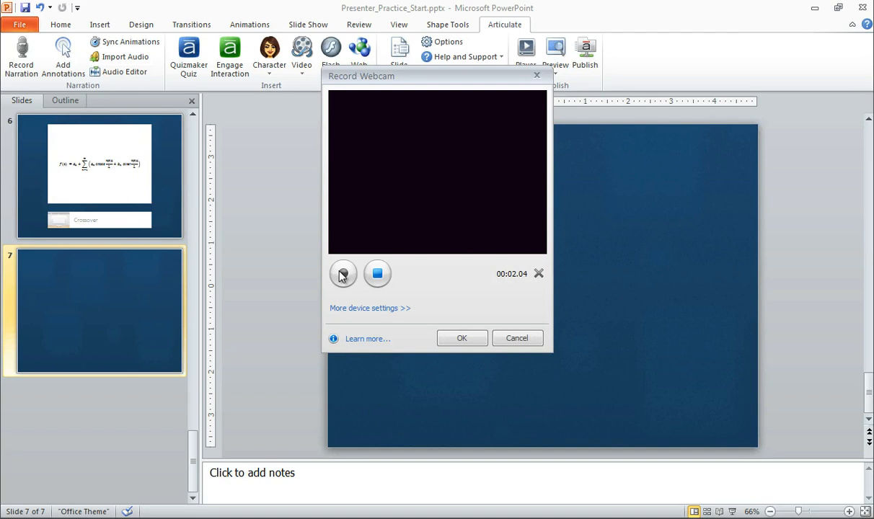
left_click(344, 275)
left_click(377, 275)
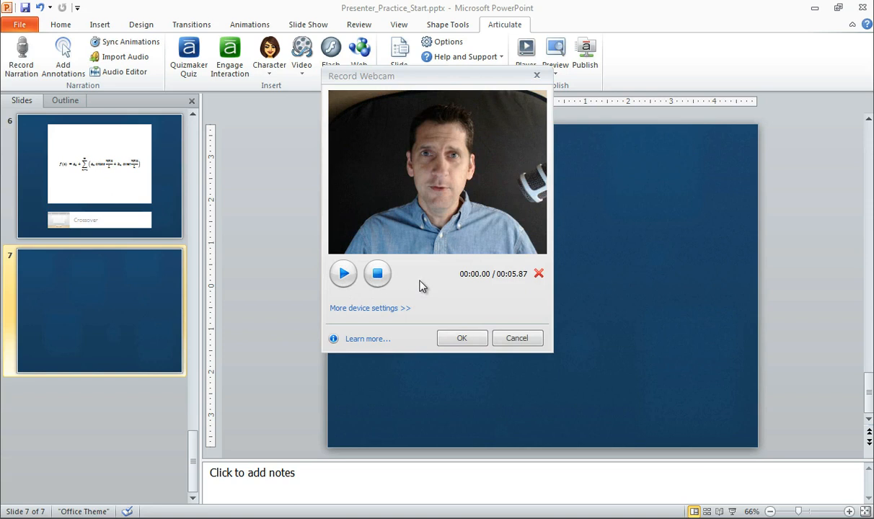
Step: Insert the recorded webcam clip on slide 7 as a presenter video
left_click(462, 338)
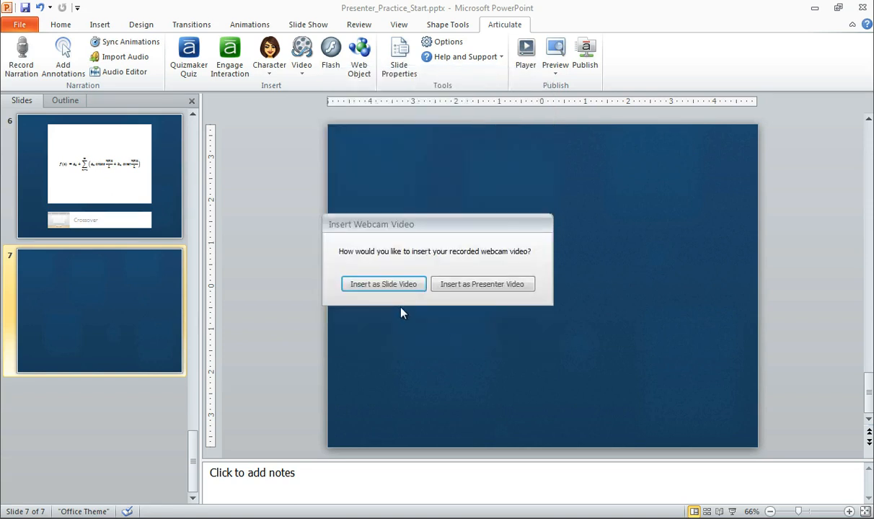
left_click(477, 287)
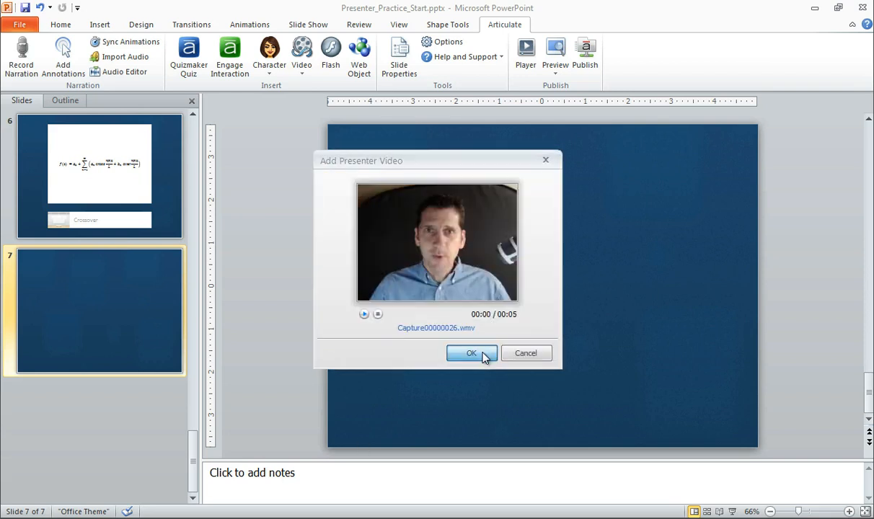
left_click(473, 354)
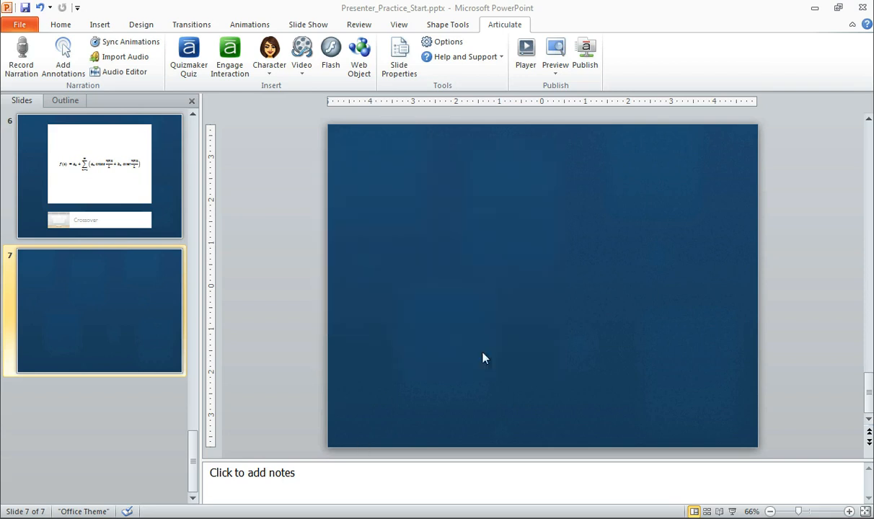
Step: Preview slide 7 to check the webcam clip in the presenter panel, and close the preview
left_click(565, 77)
left_click(580, 91)
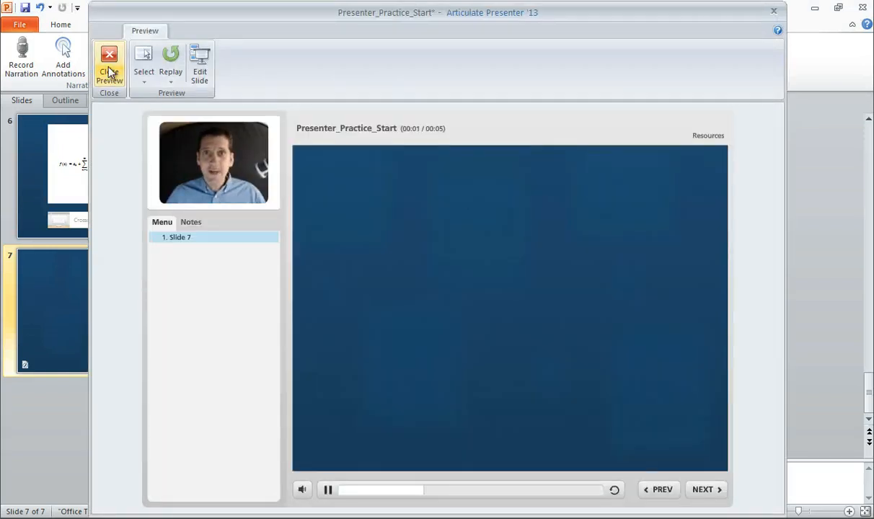
left_click(111, 69)
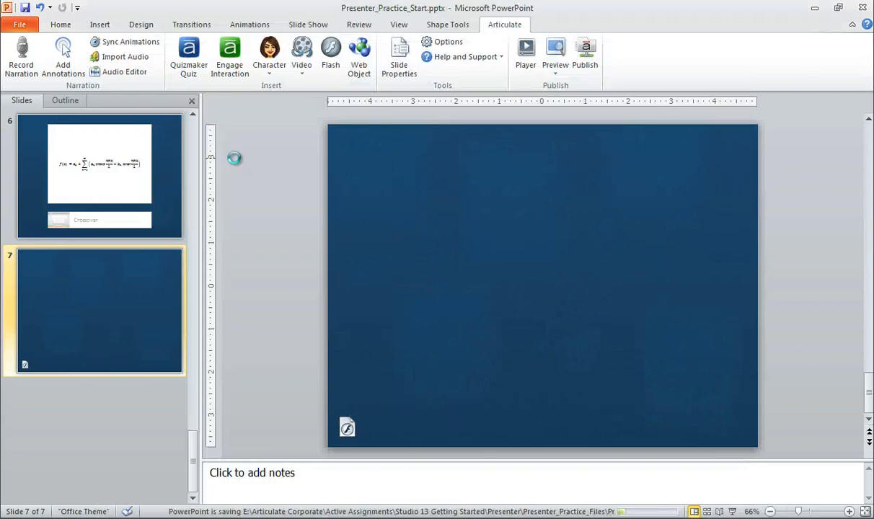
left_click(302, 72)
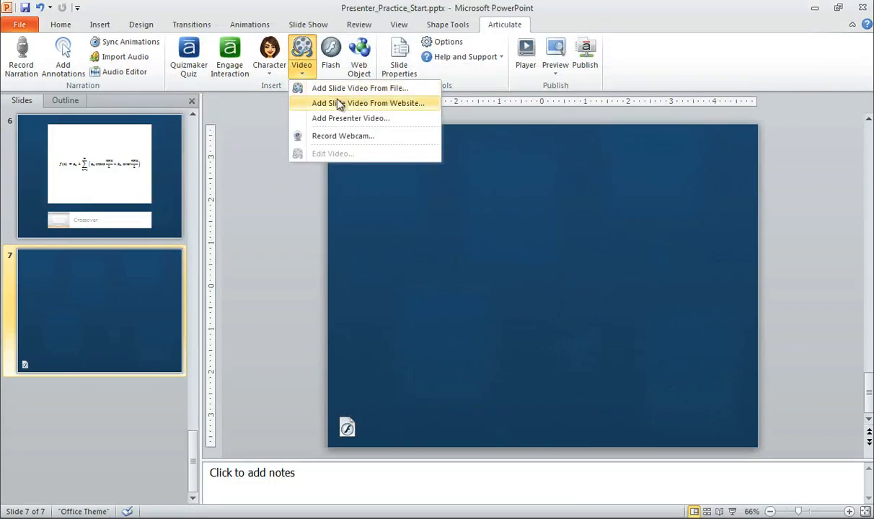
left_click(367, 136)
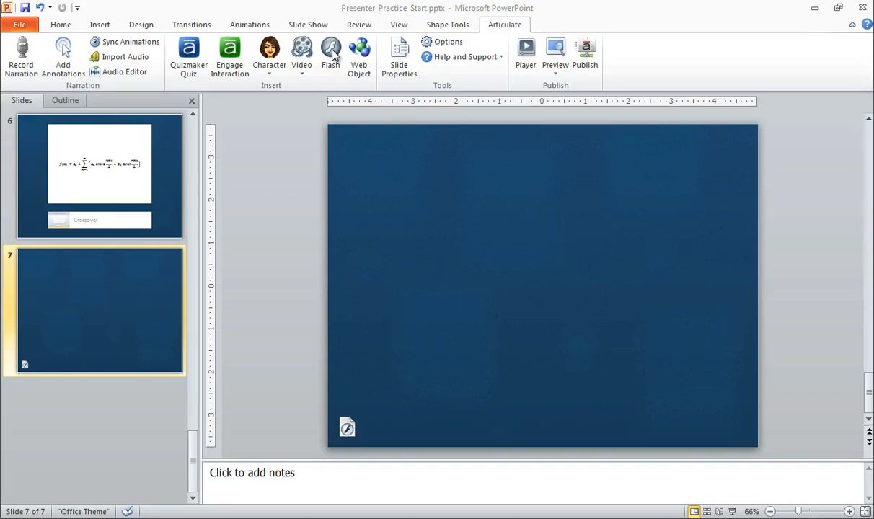
Step: Choose the Flash file emailswf from the Presenter_Practice_Files folder for insertion on slide 7
left_click(331, 52)
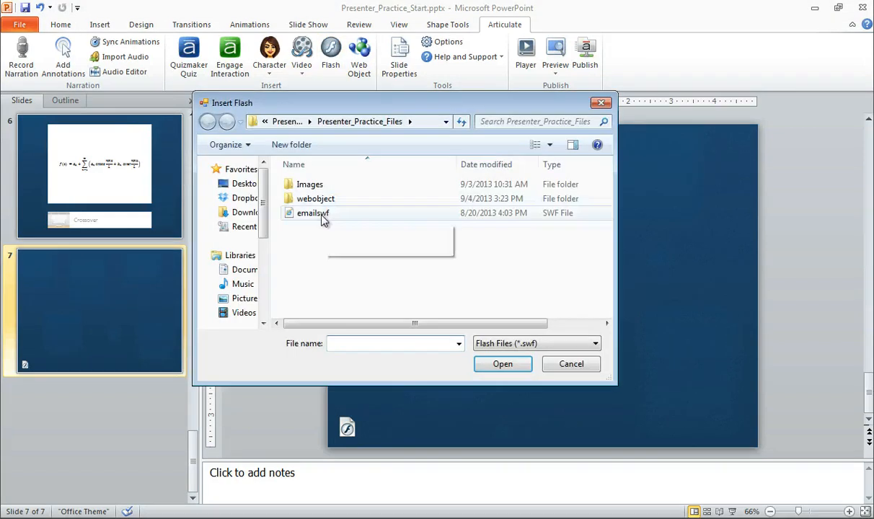
left_click(313, 216)
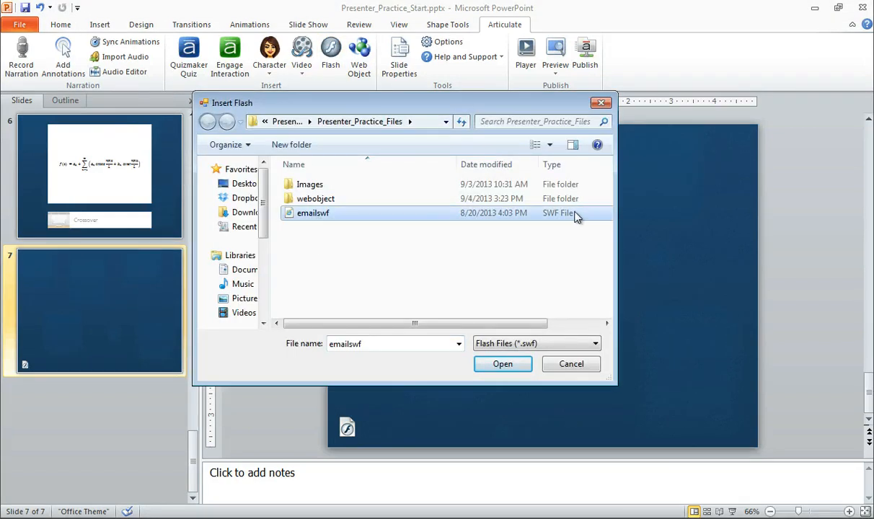
left_click(516, 365)
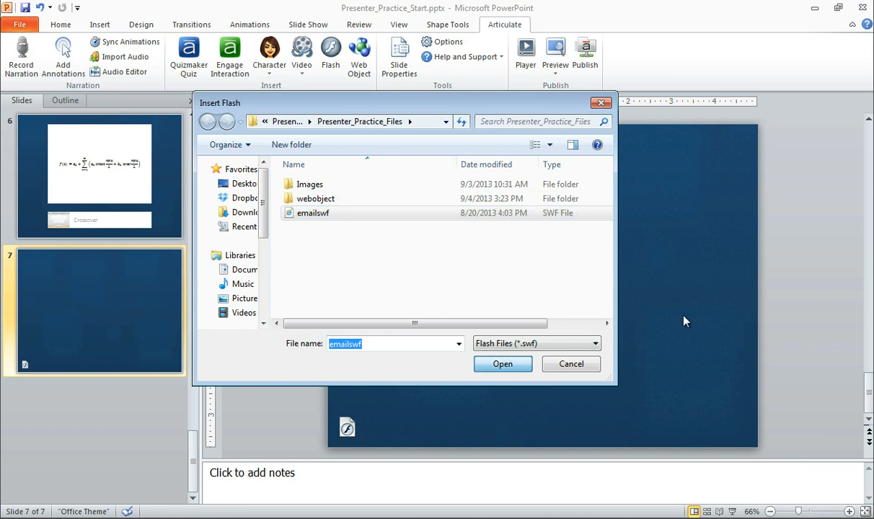
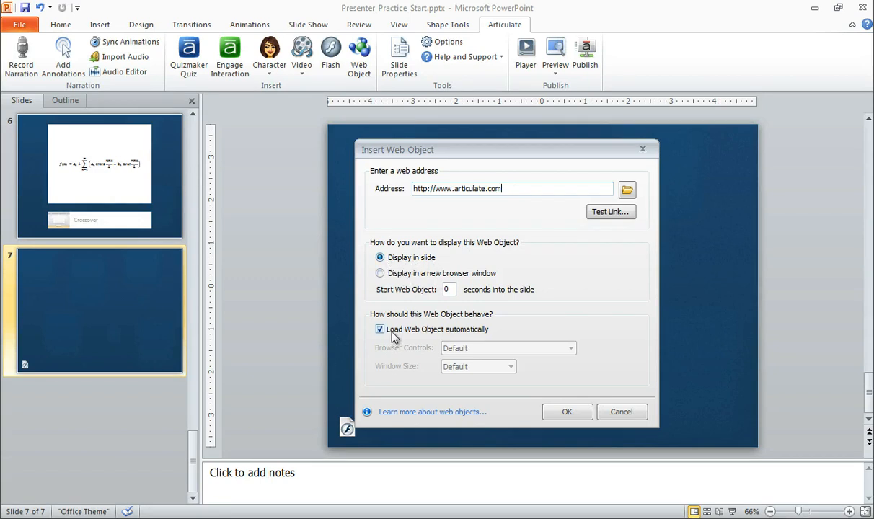
left_click(577, 413)
left_click(446, 211)
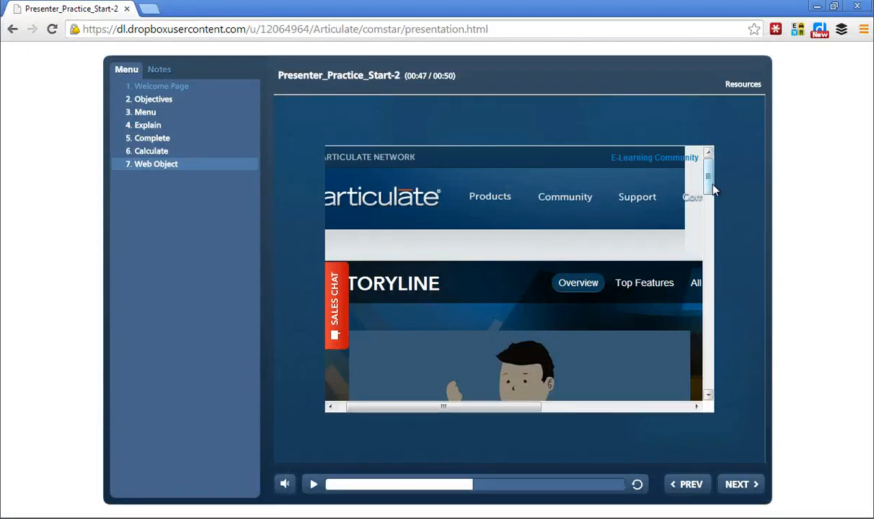
Step: Browse the embedded Articulate site in the published course's Web Object slide, opening and closing its Storyline video
left_click_drag(465, 407, 382, 409)
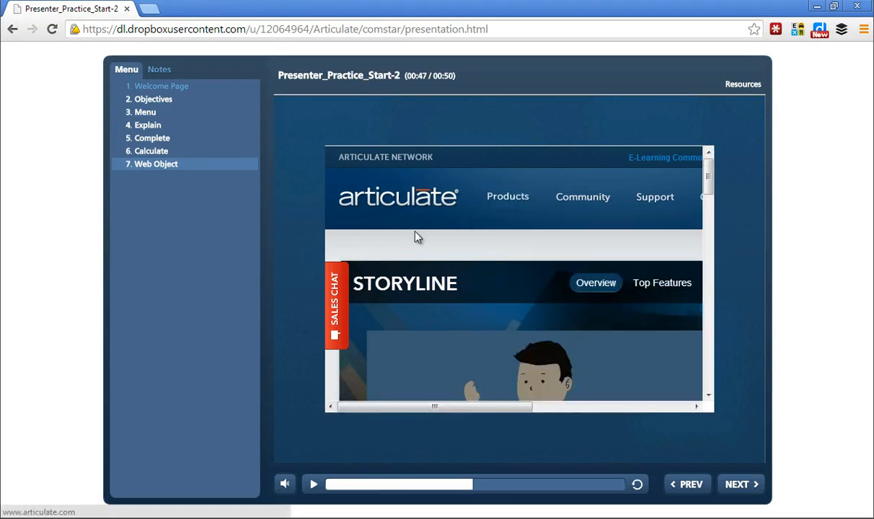
left_click(584, 282)
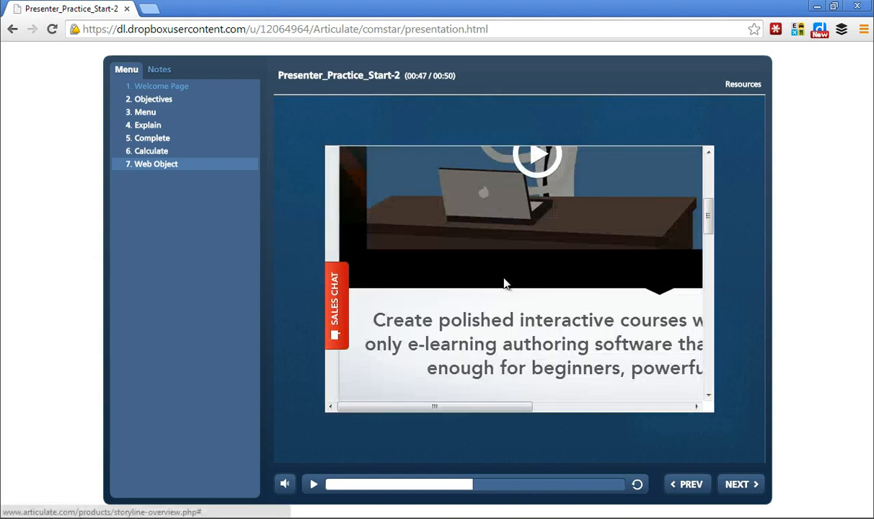
left_click(543, 225)
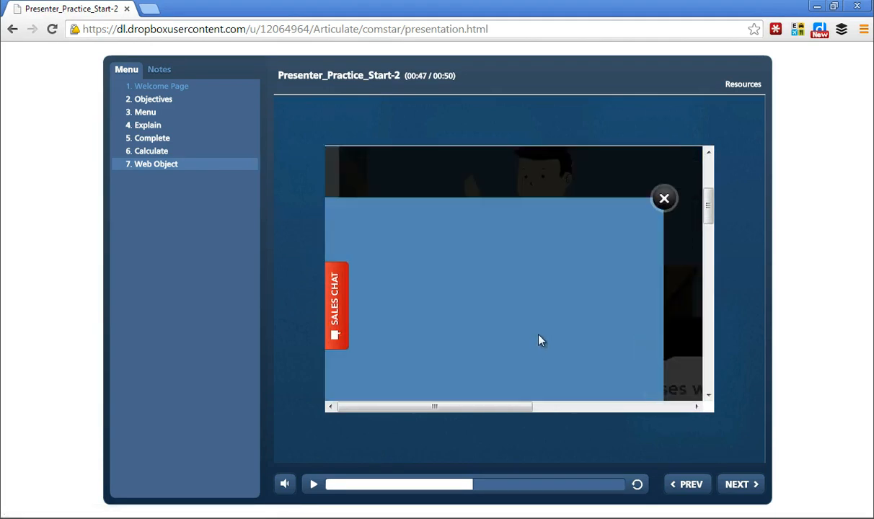
left_click(663, 267)
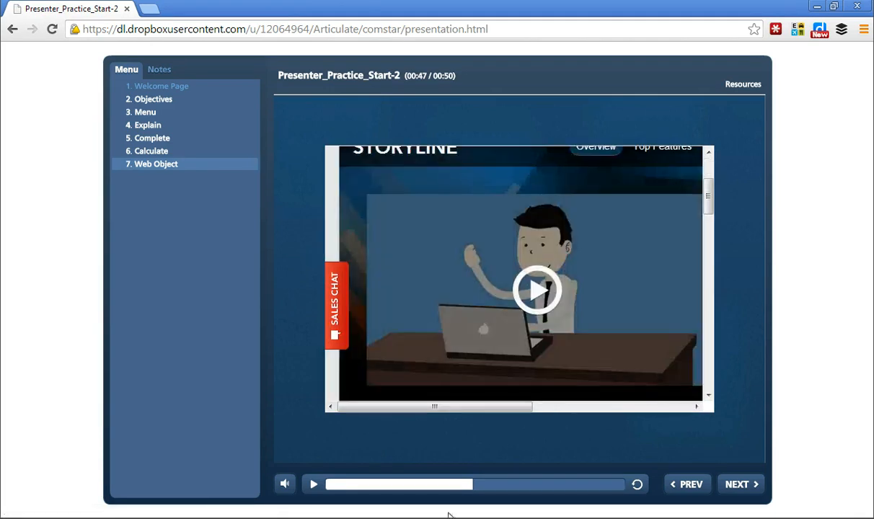
Step: Return to PowerPoint and enlarge the web object to fill the whole of slide 7
key("alt+Tab")
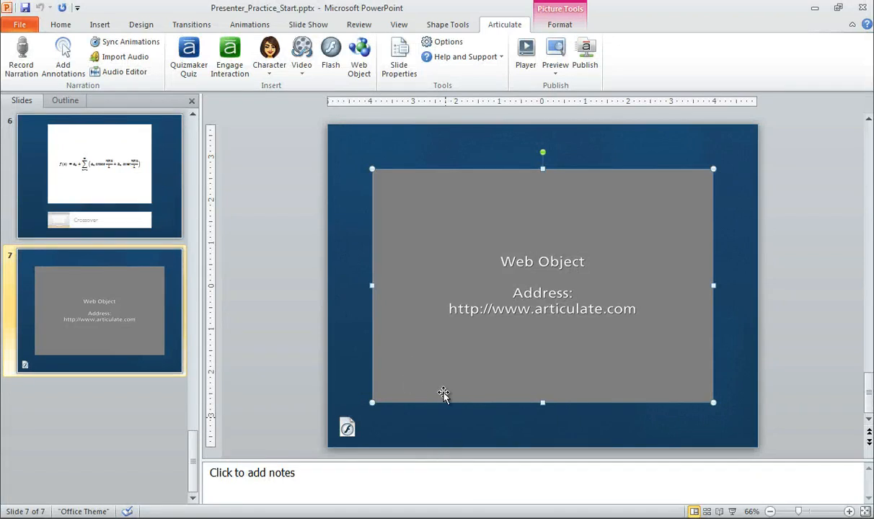
left_click_drag(372, 168, 328, 124)
left_click_drag(714, 403, 758, 448)
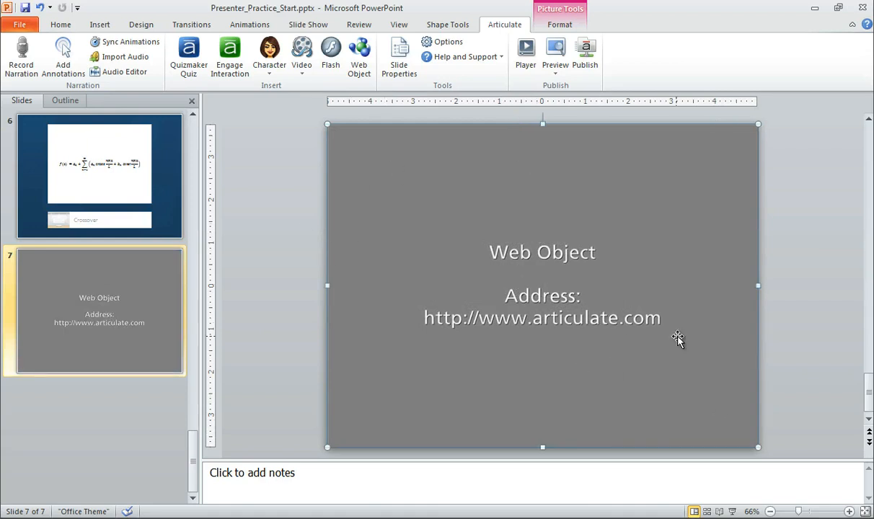
Step: Delete the web object and the presenter video from slide 7
key("Delete")
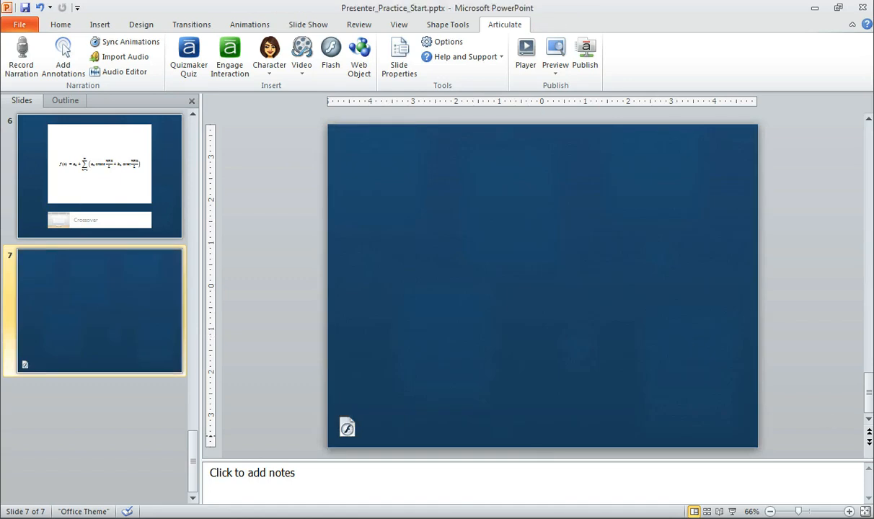
key("Delete")
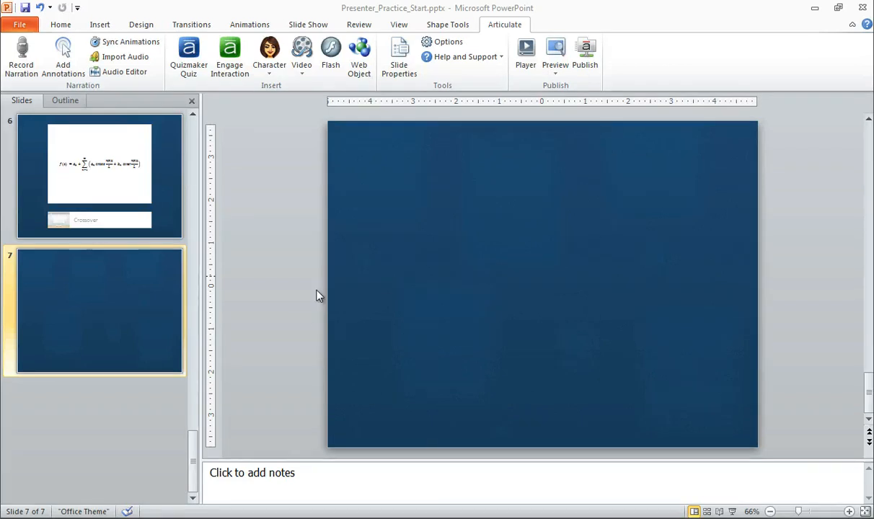
Step: Switch to Chrome to view the local Simple Website page, and examine its index file and supporting folders in the webobject folder
left_click(312, 518)
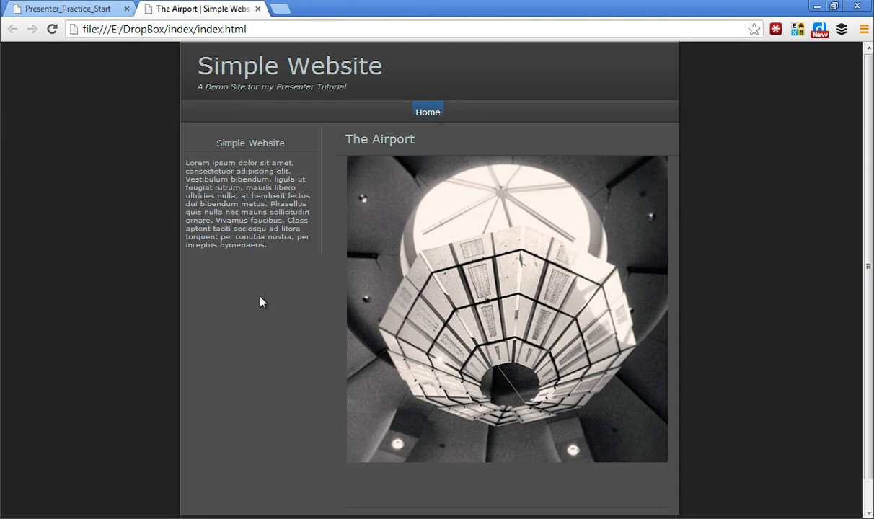
left_click(108, 518)
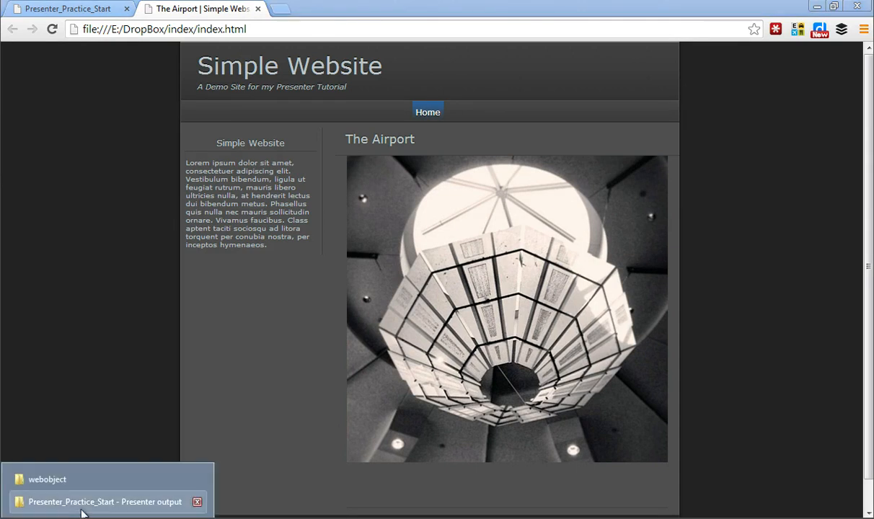
left_click(63, 478)
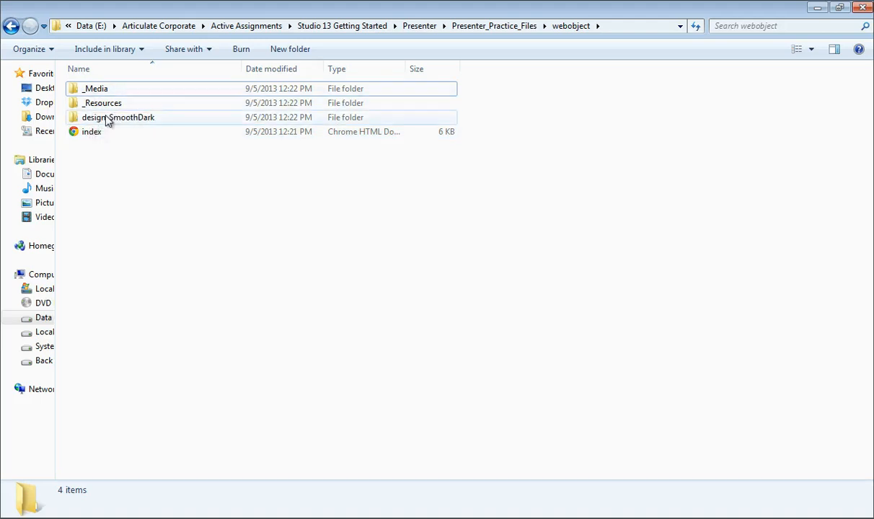
left_click(100, 133)
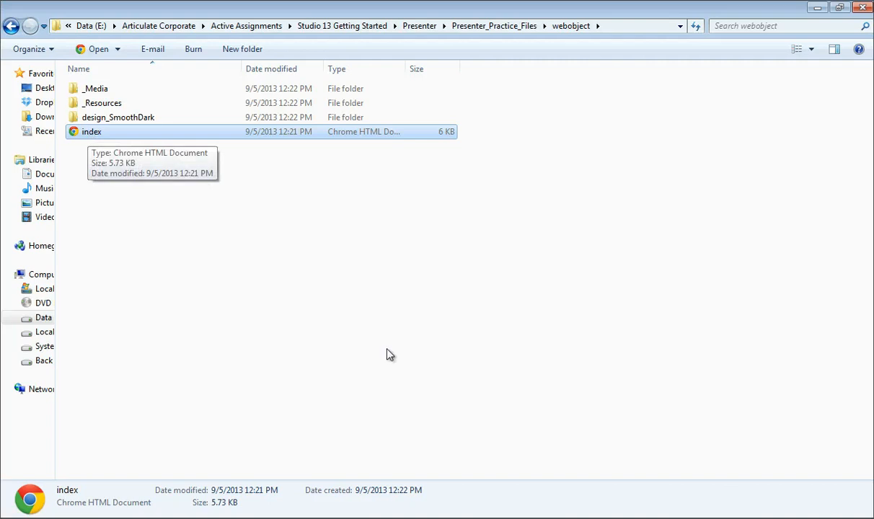
Step: Return to PowerPoint, start inserting a web object on slide 7, and check the webobject folder within Presenter_Practice_Files in Windows Explorer
left_click(412, 518)
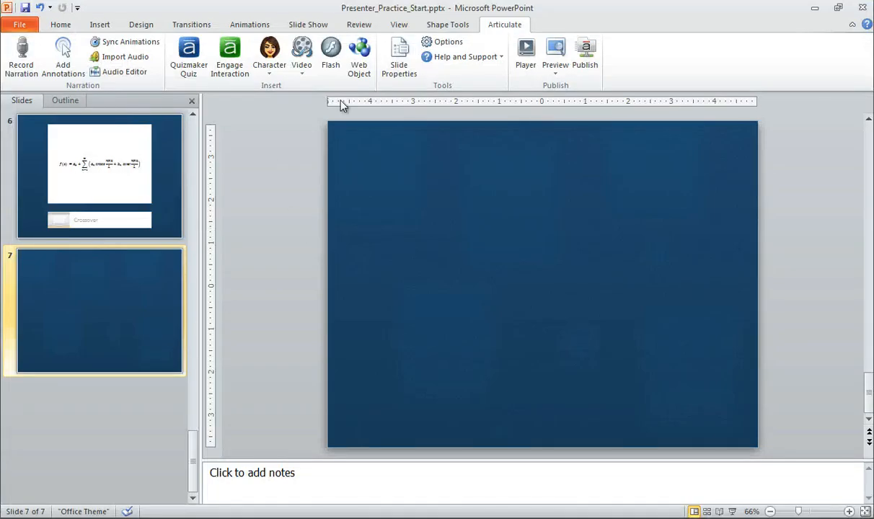
left_click(360, 64)
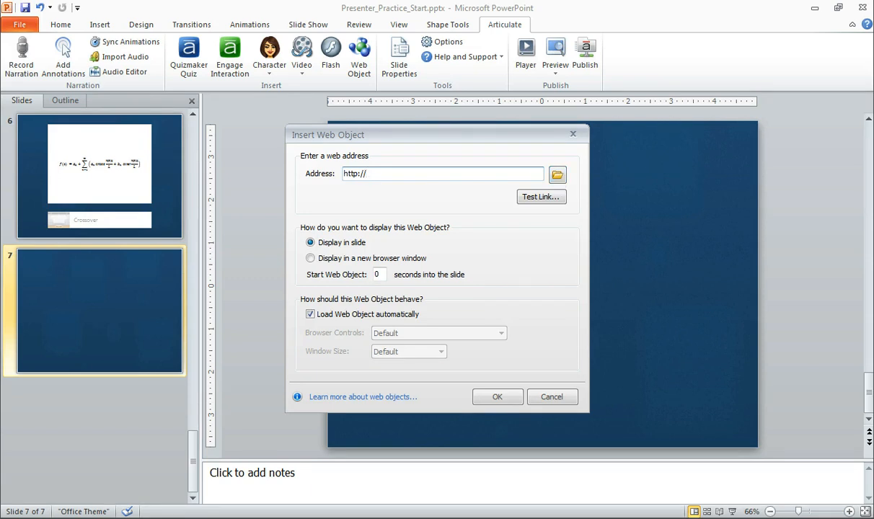
left_click(107, 518)
left_click(81, 484)
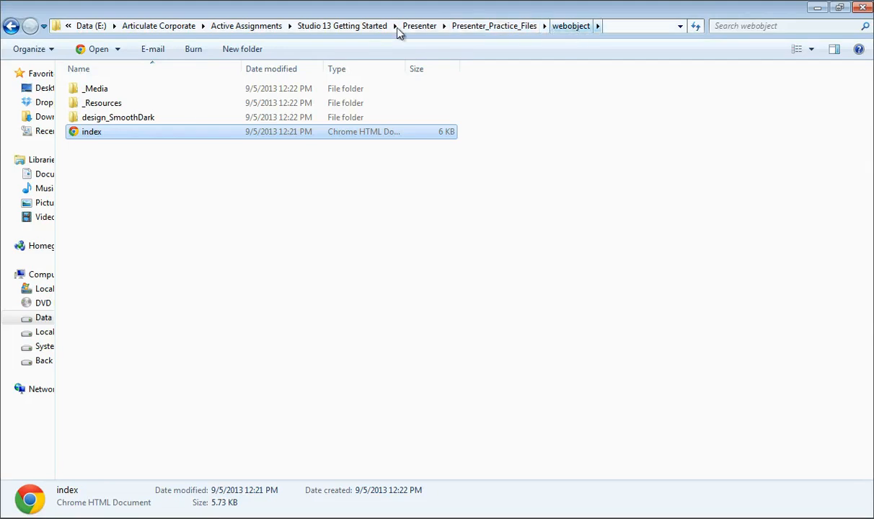
left_click(19, 28)
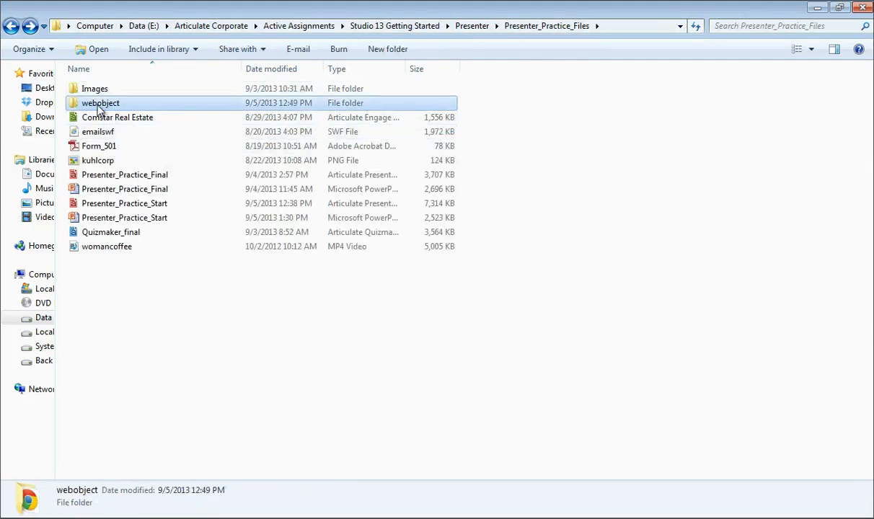
double_click(100, 104)
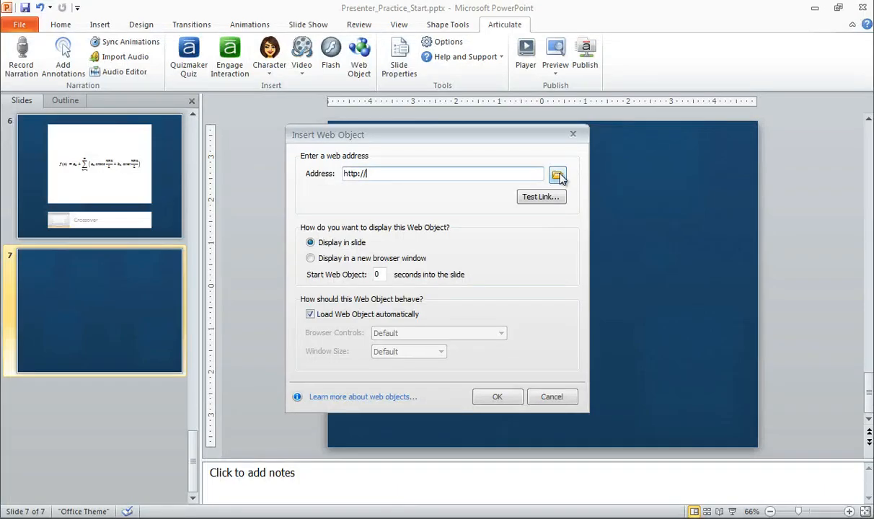
Step: Insert the local webobject folder as slide 7's web object, displayed in the slide and loaded automatically, and enlarge it to fill the slide
left_click(557, 176)
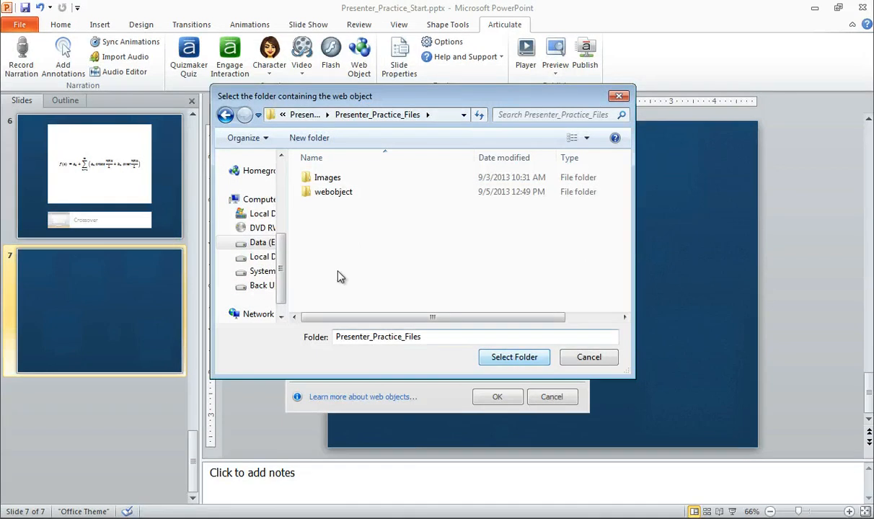
left_click(330, 193)
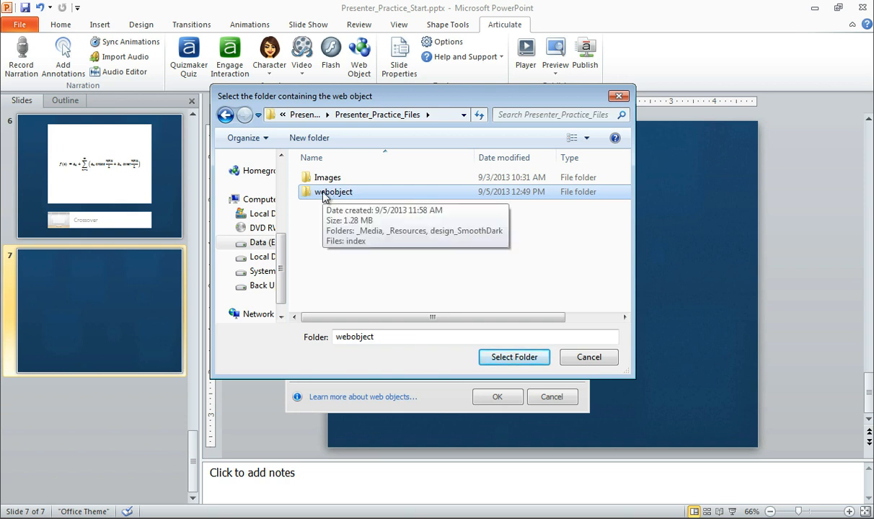
left_click(528, 356)
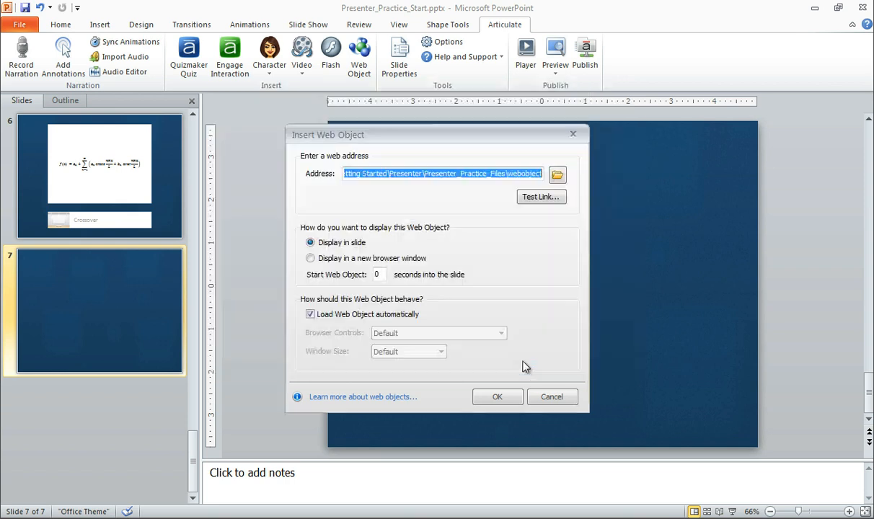
left_click(497, 397)
left_click_drag(505, 305, 461, 248)
left_click_drag(670, 359, 757, 447)
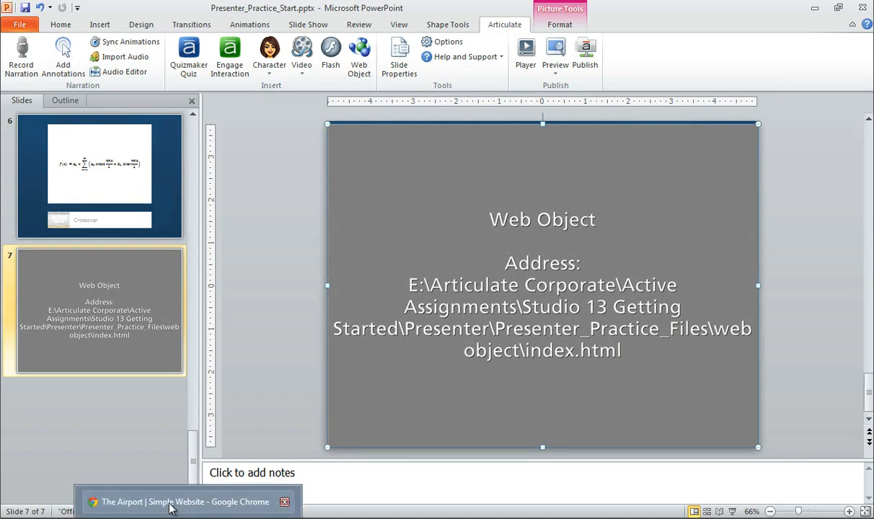
Step: Switch to Chrome and look through the Simple Website embedded in the published course's Web Object slide
left_click(173, 504)
left_click(72, 10)
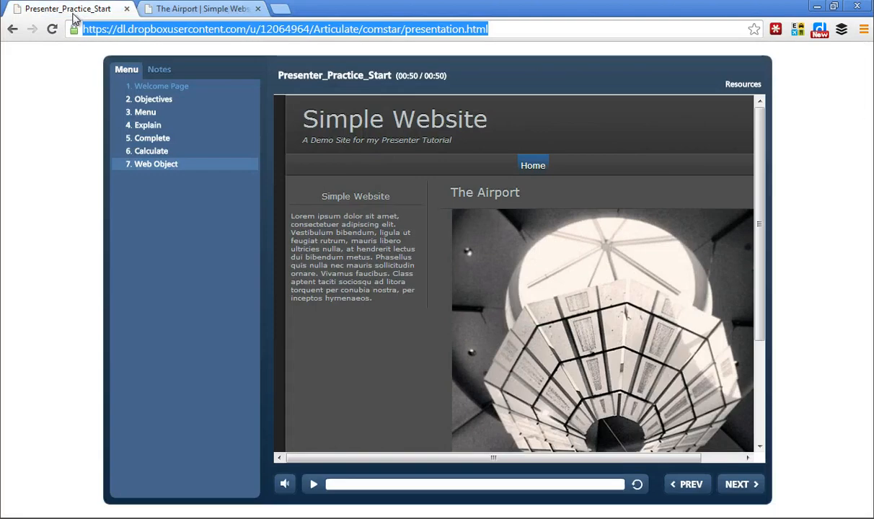
mouse_move(760, 198)
left_mouse_down()
mouse_move(765, 243)
mouse_move(761, 202)
mouse_move(752, 198)
left_mouse_up()
scroll(732, 274, "down", 3)
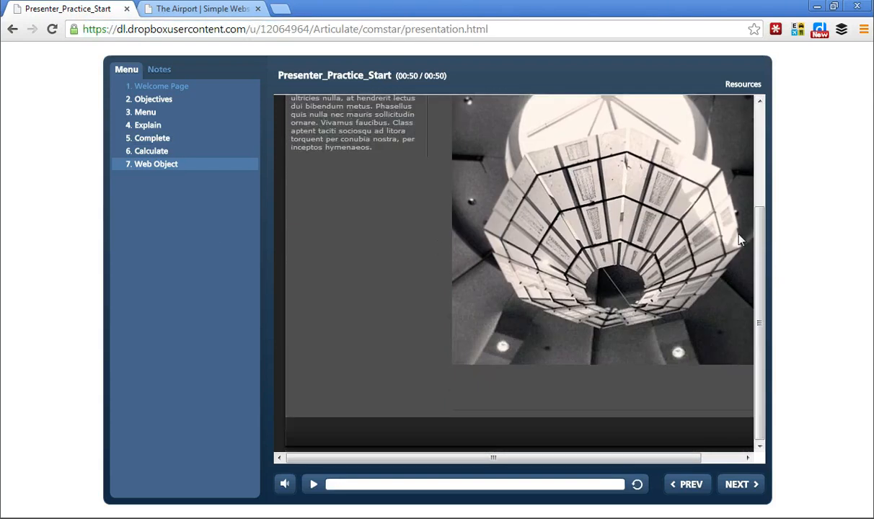
scroll(719, 219, "up", 2)
scroll(411, 173, "up", 1)
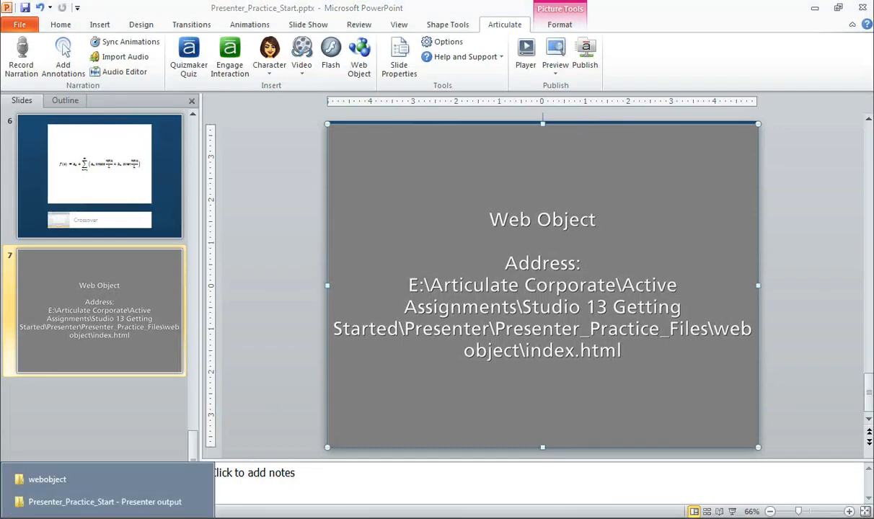
Step: Examine the web object files in the Presenter output's presentation_content\WebObjects folder, and return to the top output folder
left_click(122, 503)
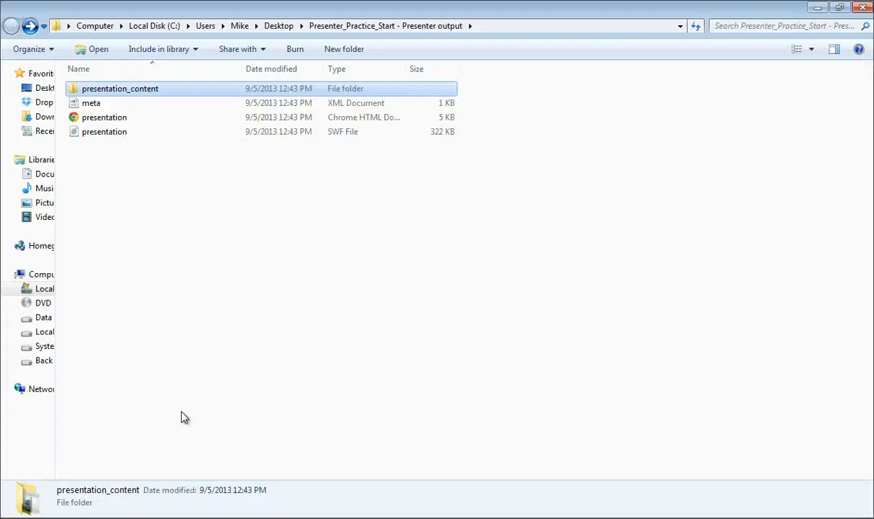
left_click(132, 160)
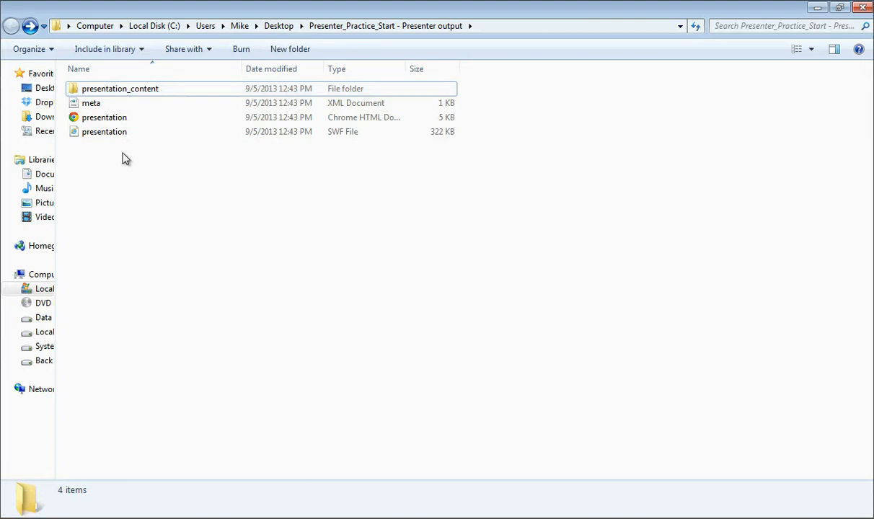
double_click(101, 89)
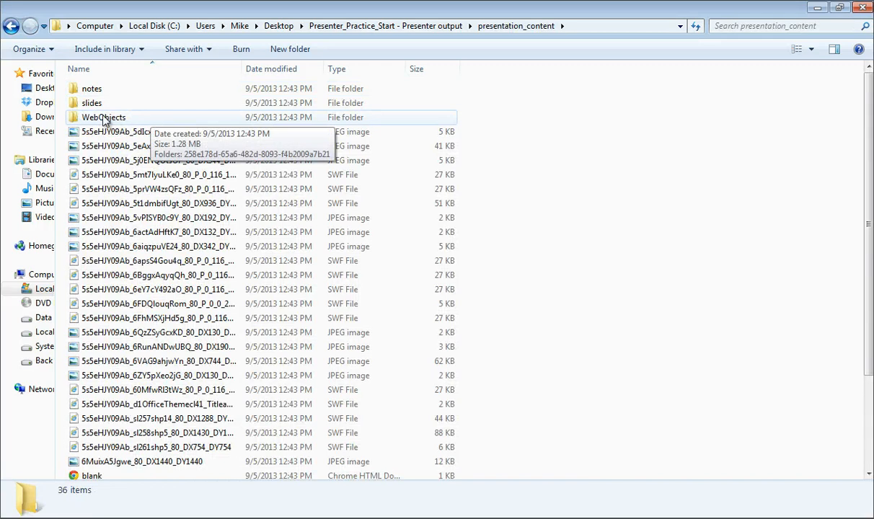
double_click(106, 120)
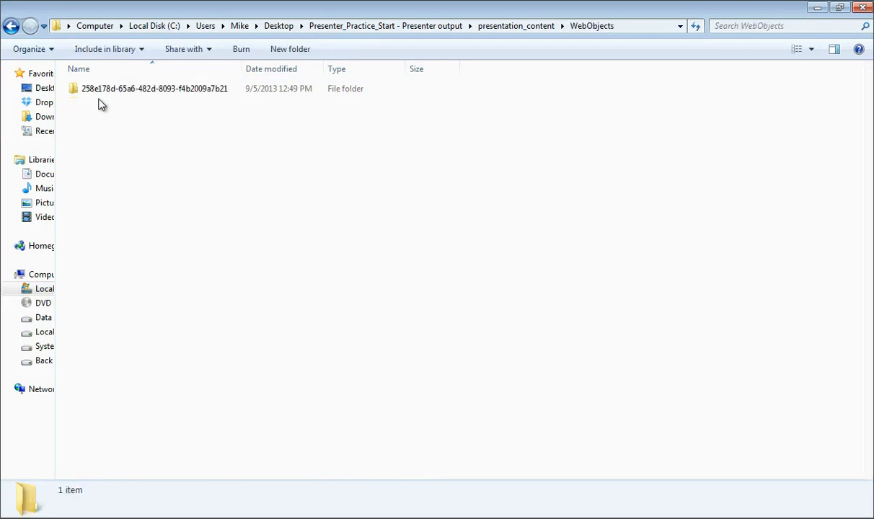
double_click(100, 91)
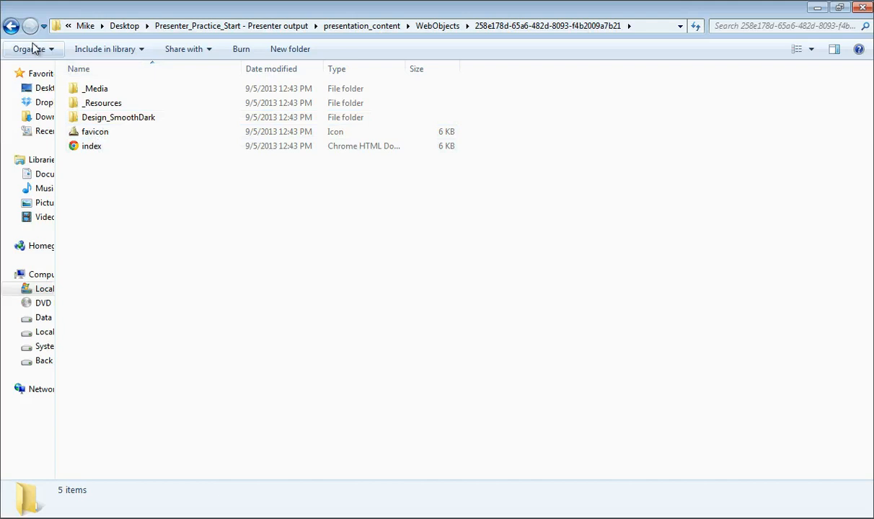
left_click(12, 26)
left_click(11, 27)
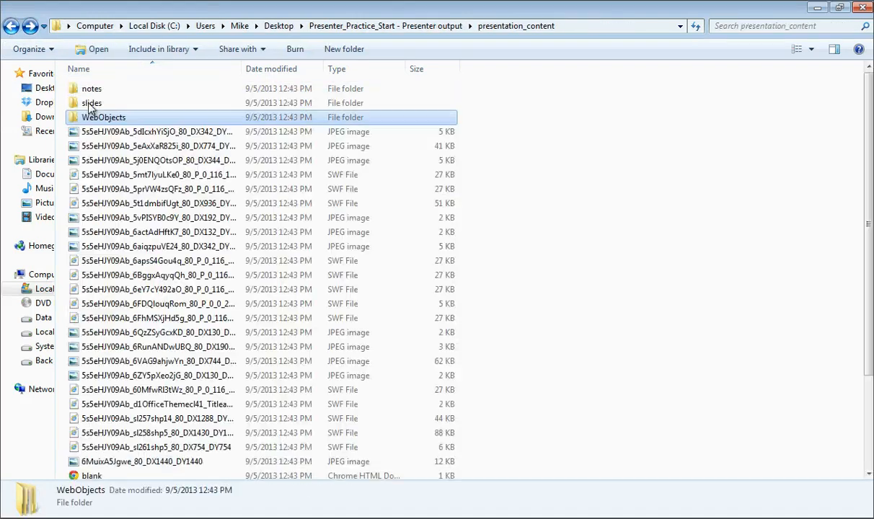
left_click(11, 27)
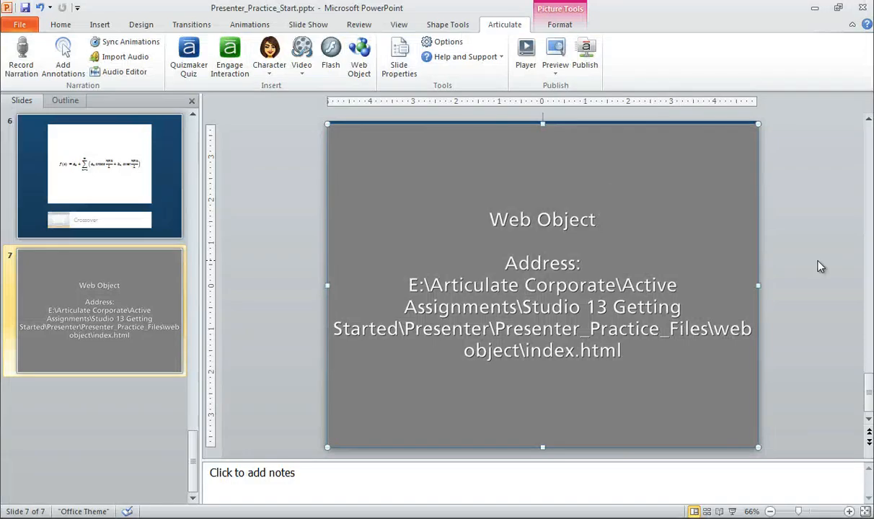
Step: Return to PowerPoint and delete the local web object from slide 7
key("Delete")
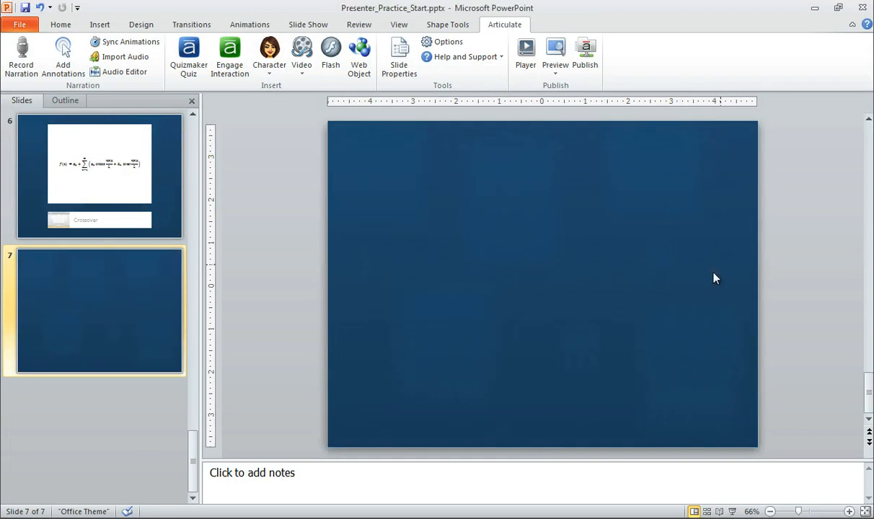